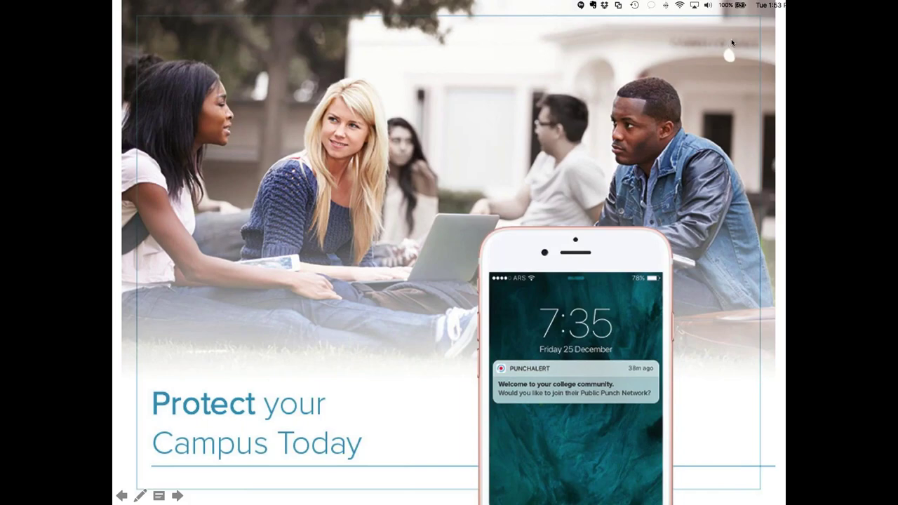
key(super+Tab)
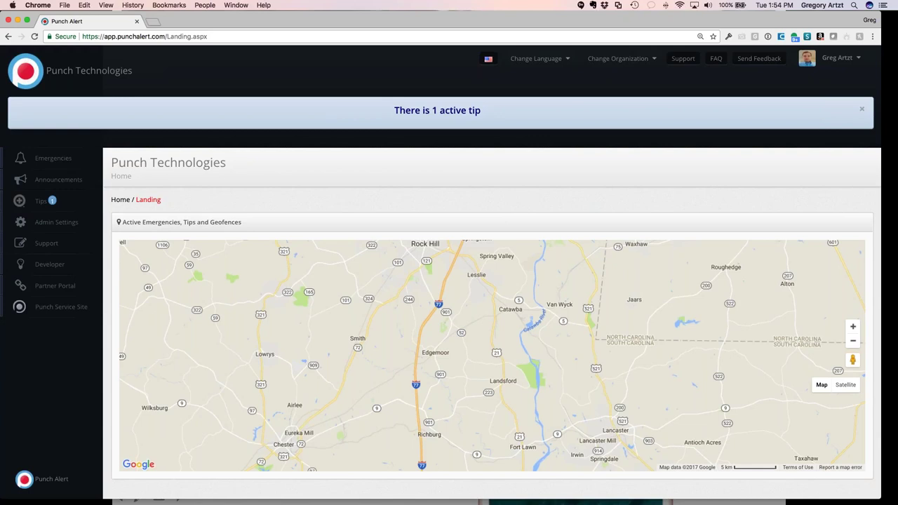
Step: Go to Admin Settings and expand the Users section
click(67, 224)
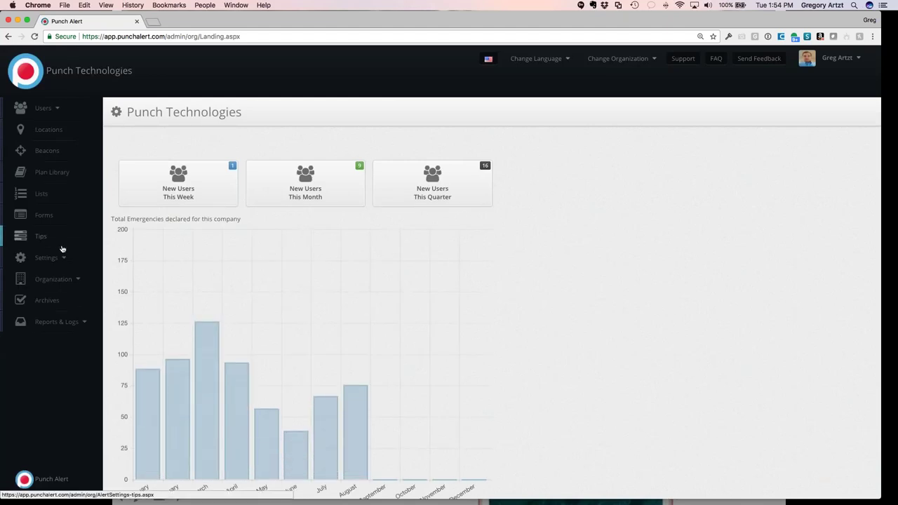
click(48, 110)
Step: Filter Org Users to the Internal Responder role and start editing the third responder's profile
click(35, 128)
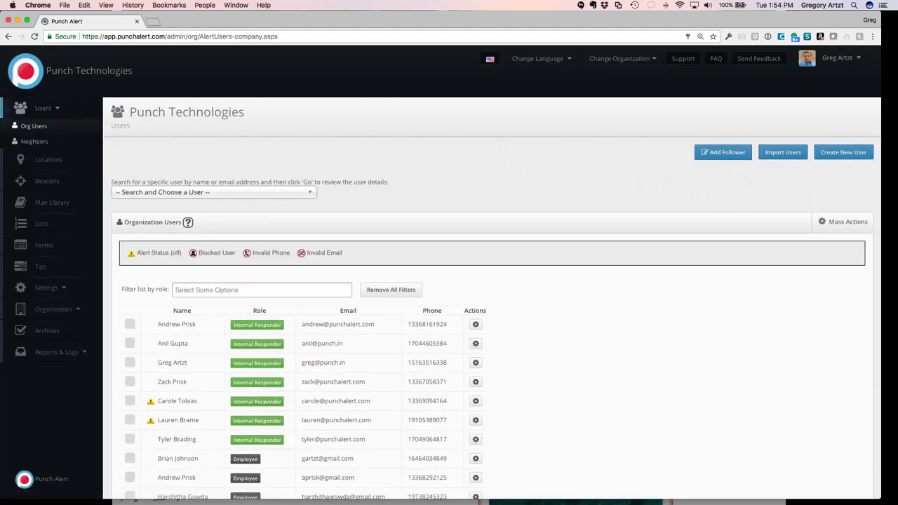
click(194, 194)
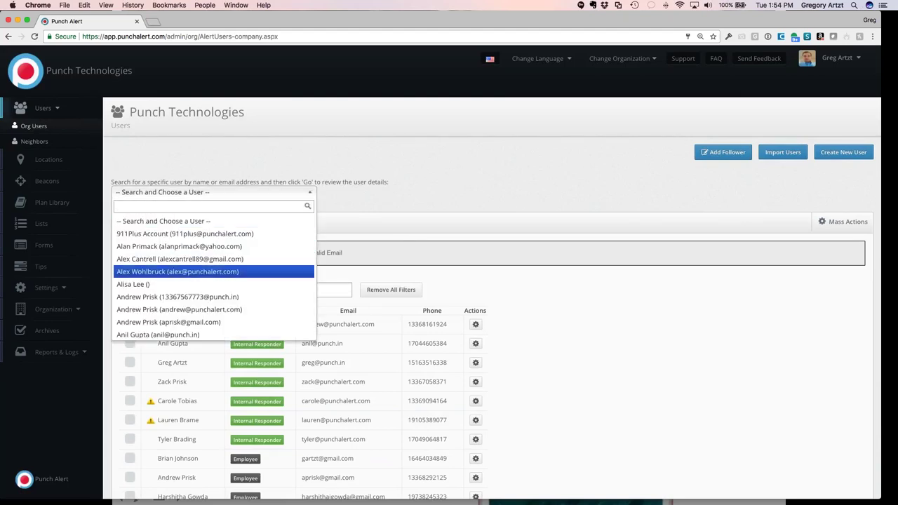
click(443, 217)
click(262, 290)
click(231, 305)
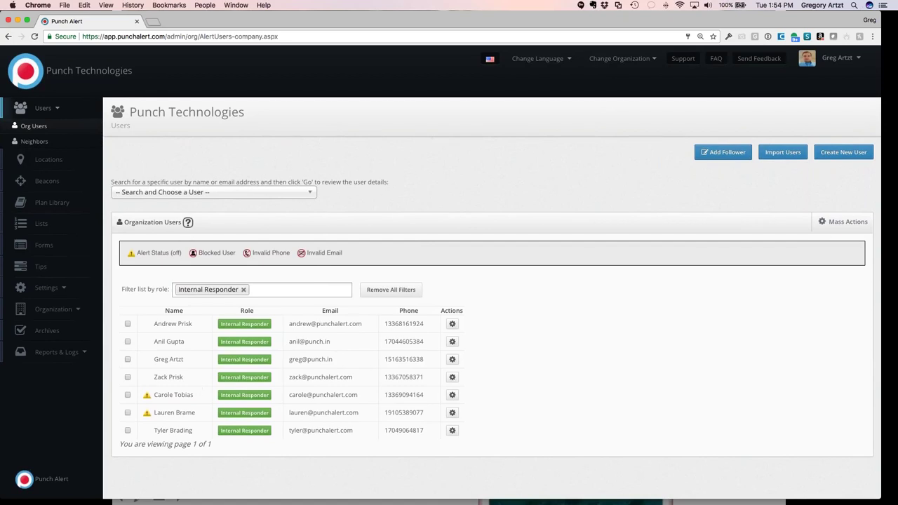
click(452, 359)
click(471, 374)
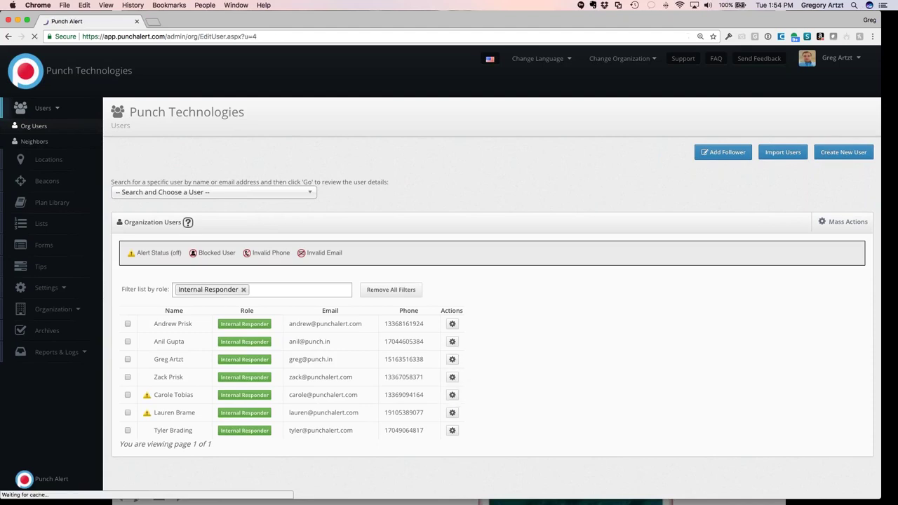
Step: Review the responder's Edit User form and its In-App Role options without changing them
scroll(505, 367, down, 5)
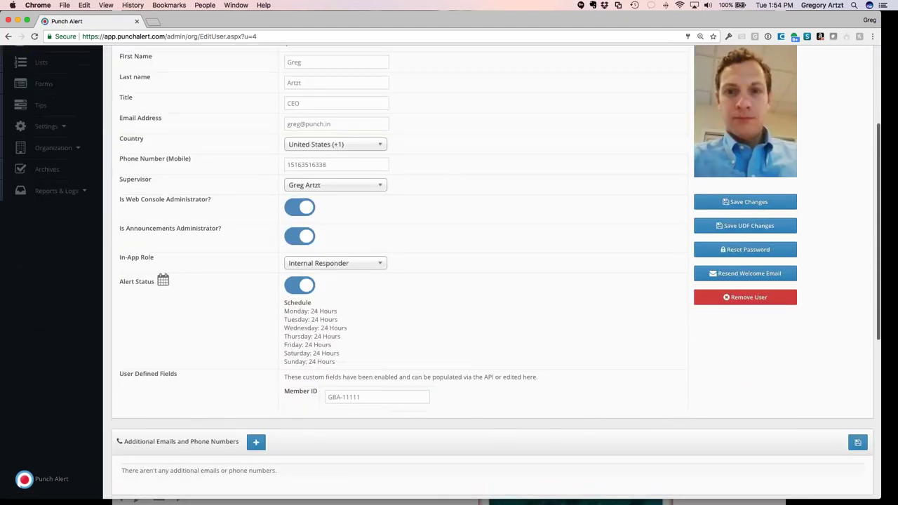
scroll(468, 347, up, 2)
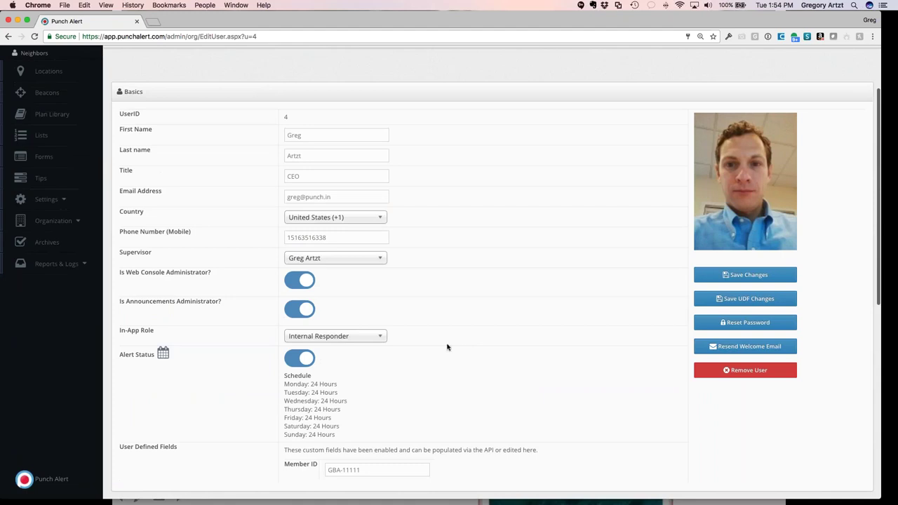
scroll(447, 346, up, 3)
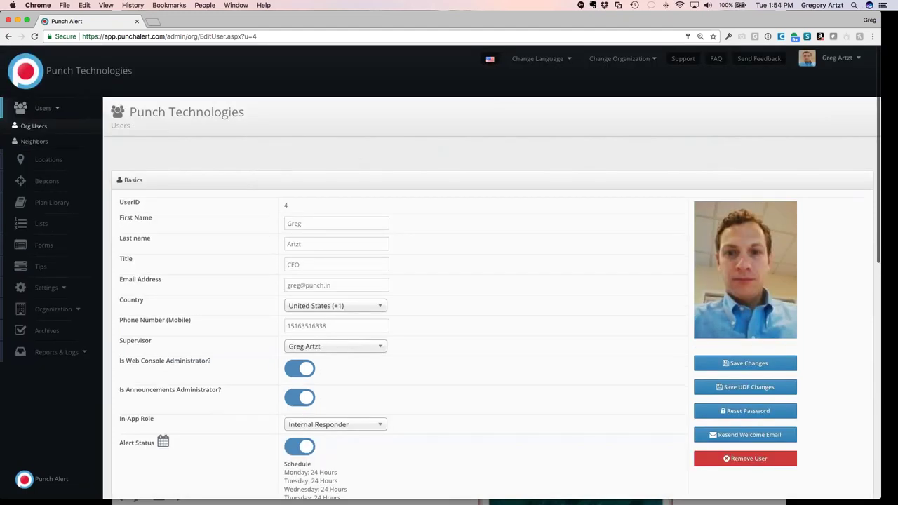
scroll(298, 401, down, 2)
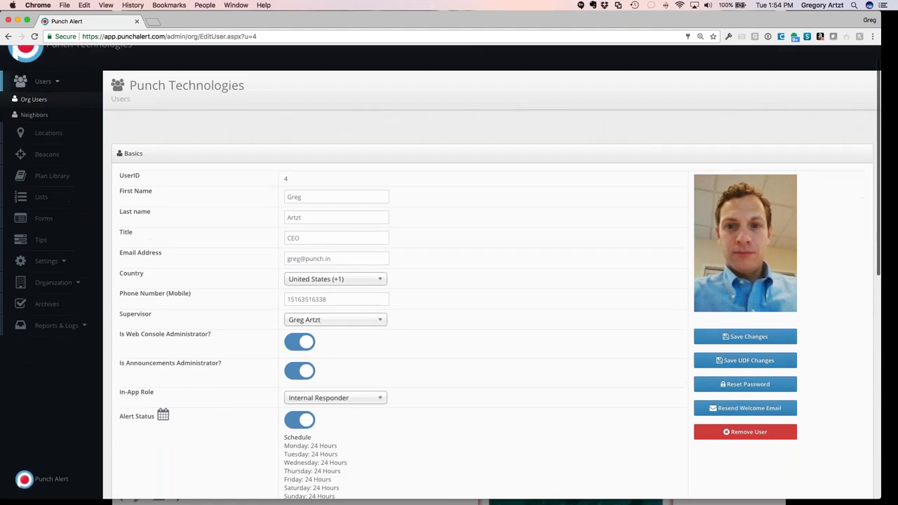
click(335, 378)
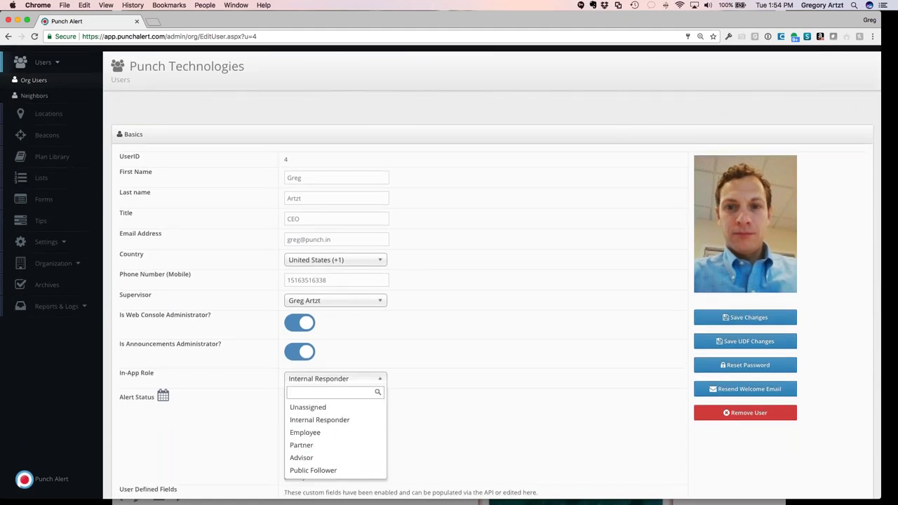
click(470, 363)
Step: Check the Change Organization list without switching, then go to the Locations page
scroll(463, 369, up, 2)
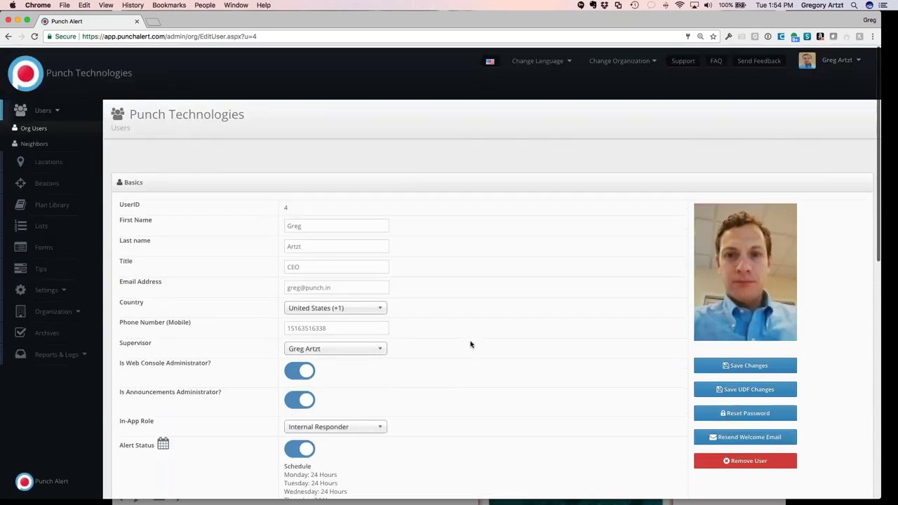
triple_click(146, 111)
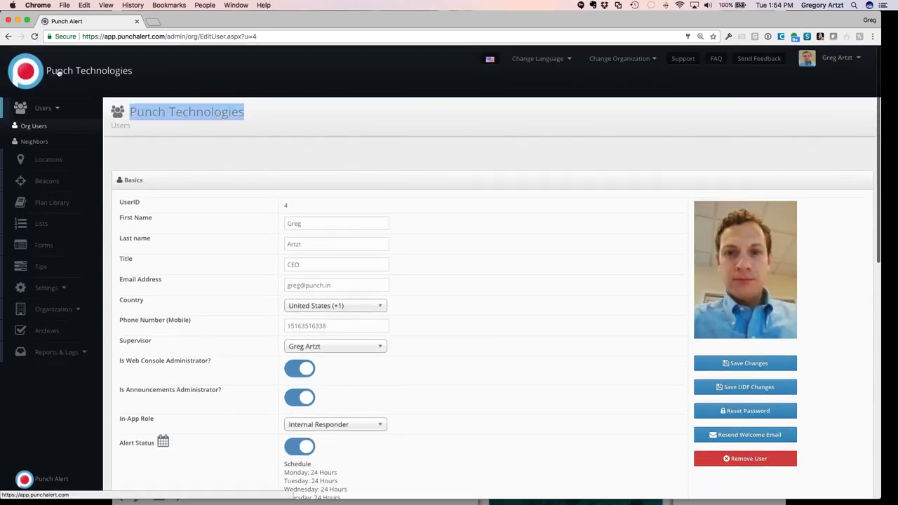
click(621, 58)
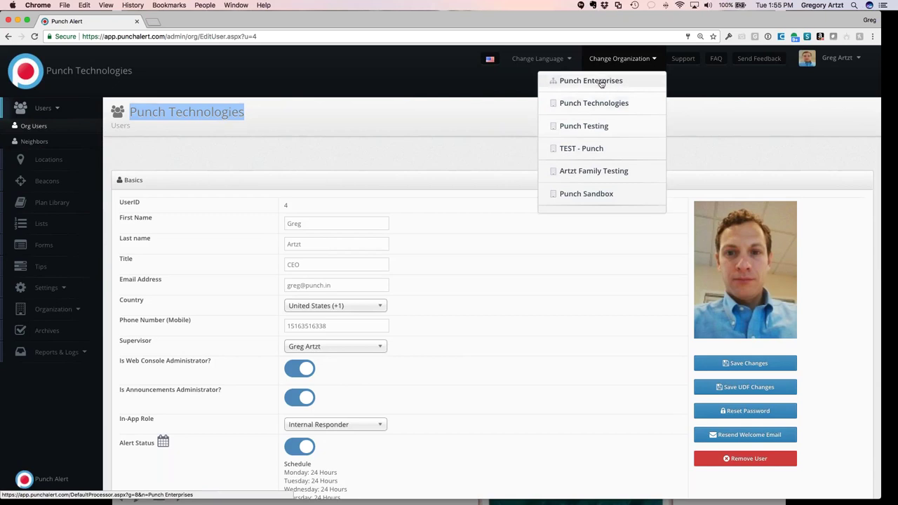
click(682, 182)
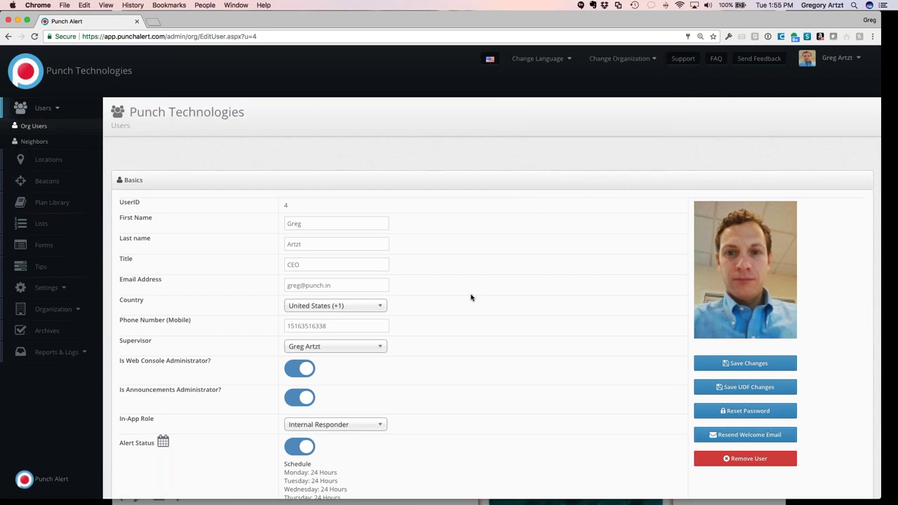
scroll(475, 287, down, 5)
scroll(477, 286, up, 5)
click(59, 161)
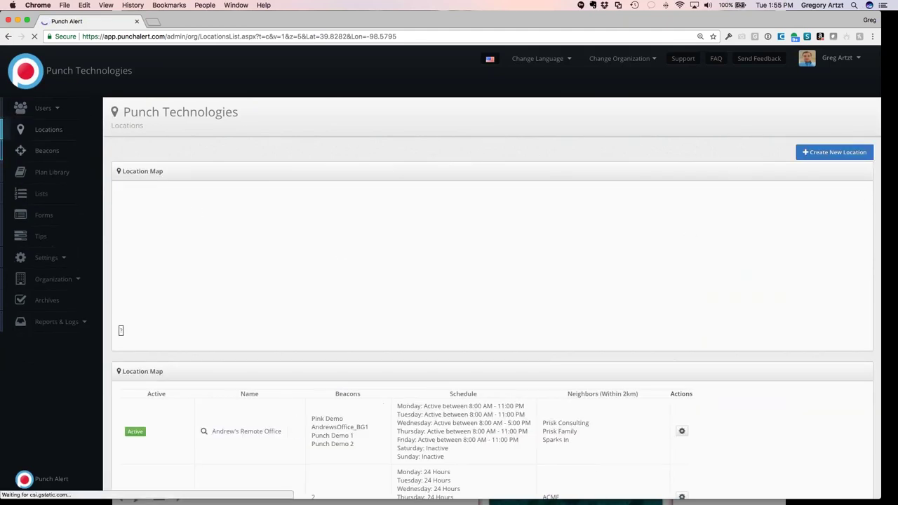
click(820, 154)
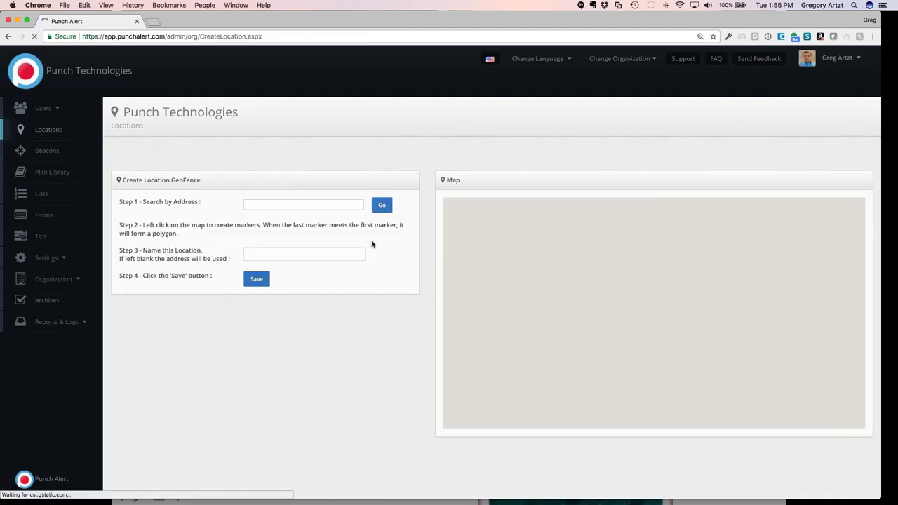
click(302, 203)
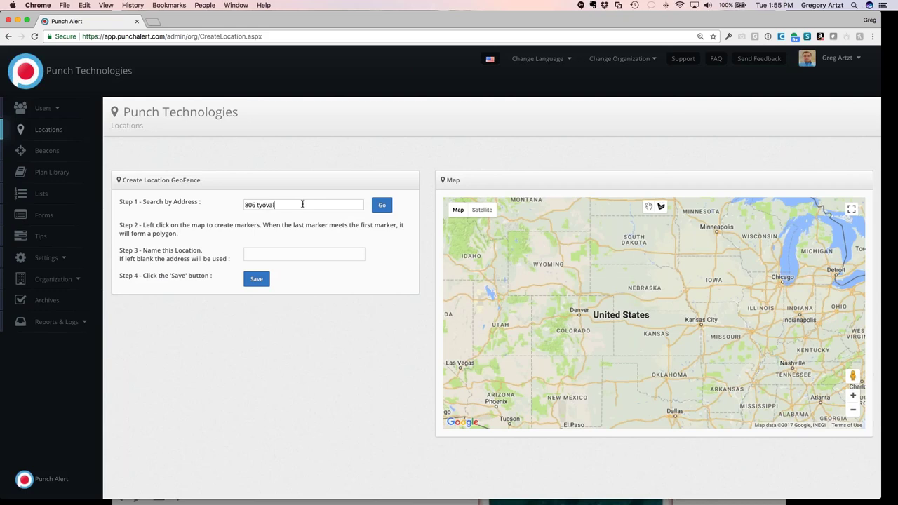
text(806 tyvola rd, charlotte, nc)
click(382, 207)
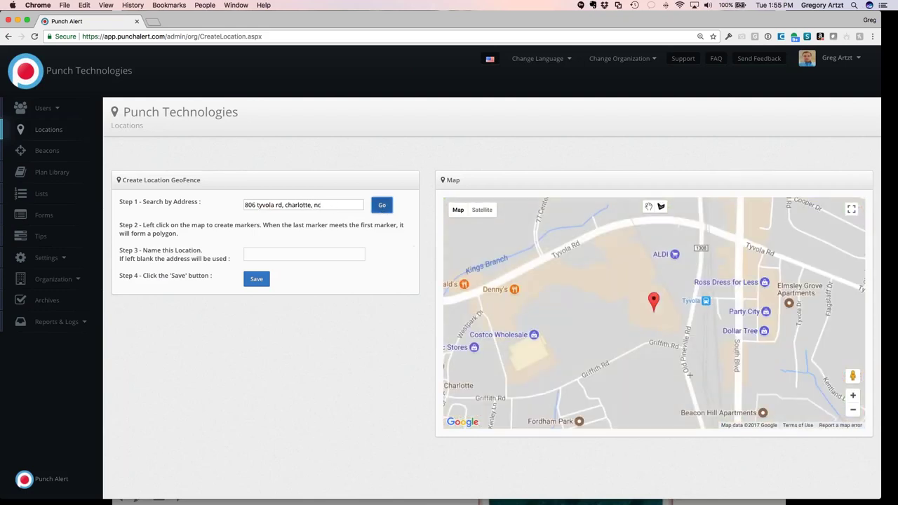
click(482, 209)
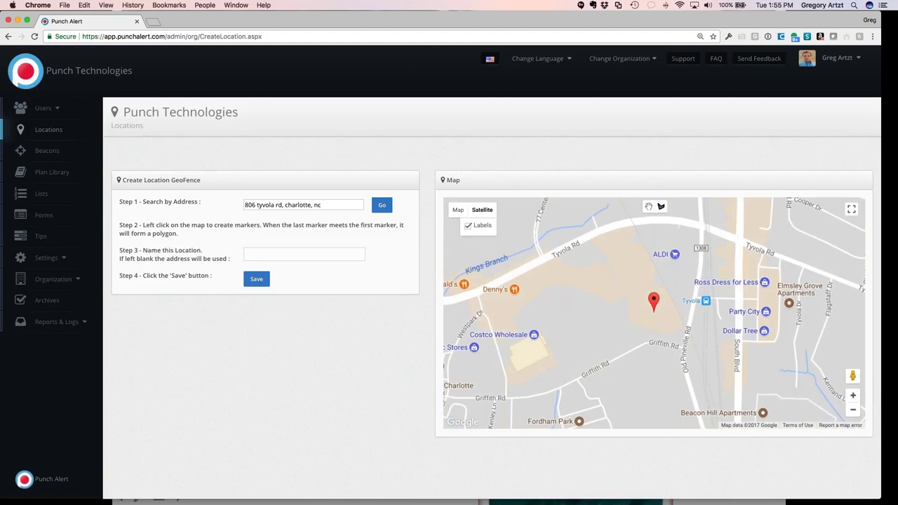
click(853, 395)
click(854, 396)
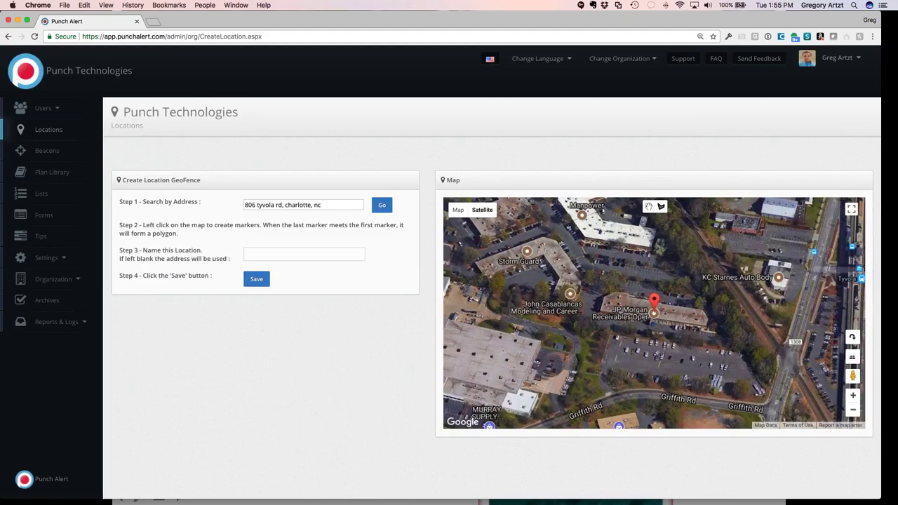
click(852, 357)
Step: Draw a six-corner geofence polygon around the building and save the location
click(588, 290)
click(676, 248)
click(745, 289)
click(755, 366)
click(668, 396)
click(556, 315)
click(588, 290)
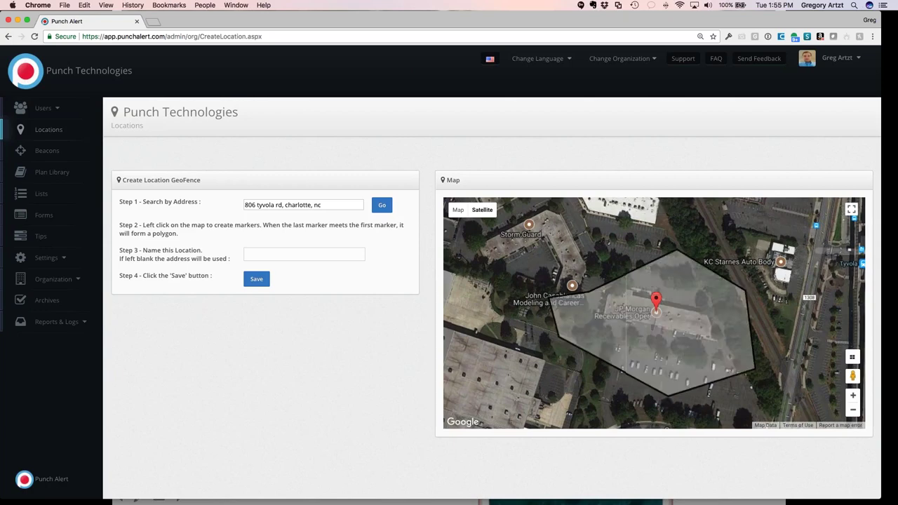
click(274, 254)
click(405, 257)
click(256, 279)
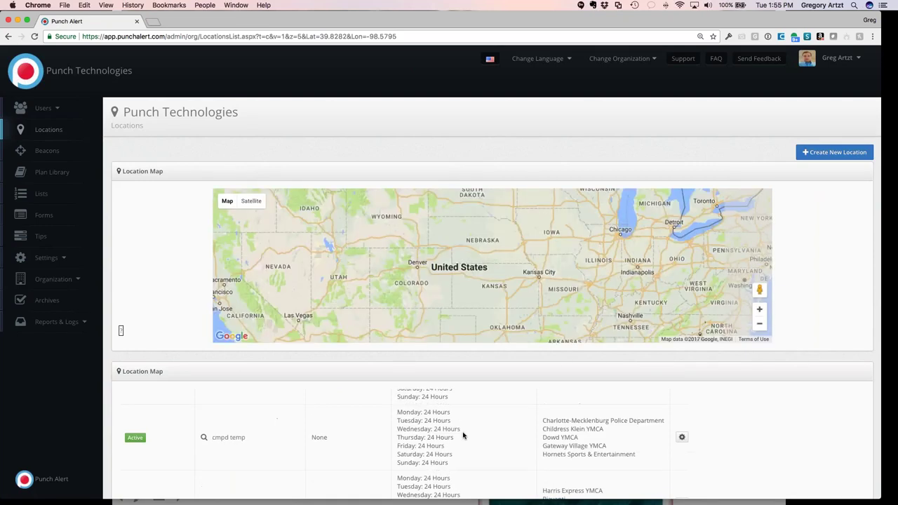
Step: Show the Dover YMCA geofence, toggle the Organization and Settings menus, then open Archives
scroll(463, 434, down, 5)
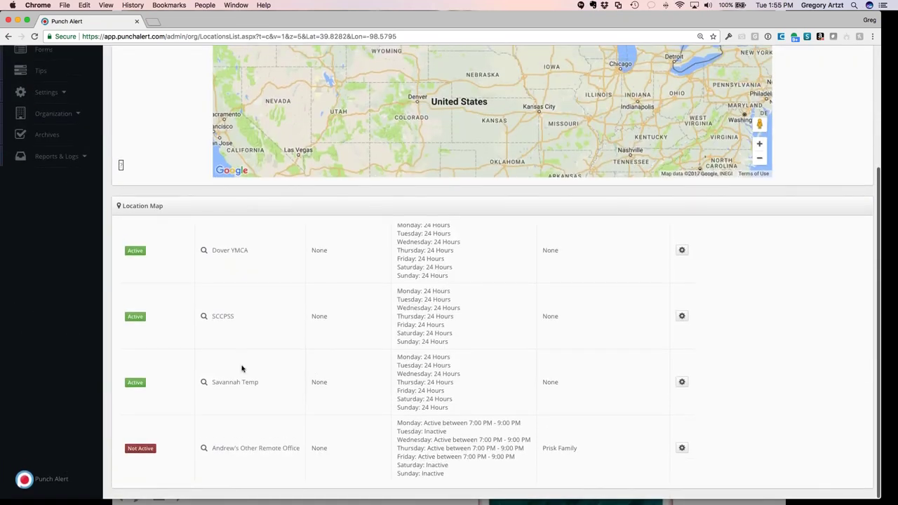
click(228, 251)
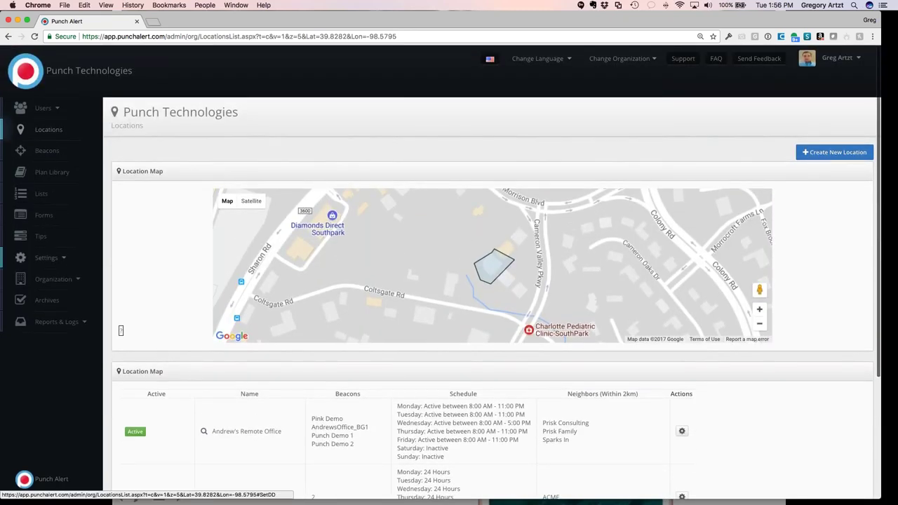
click(63, 281)
click(60, 259)
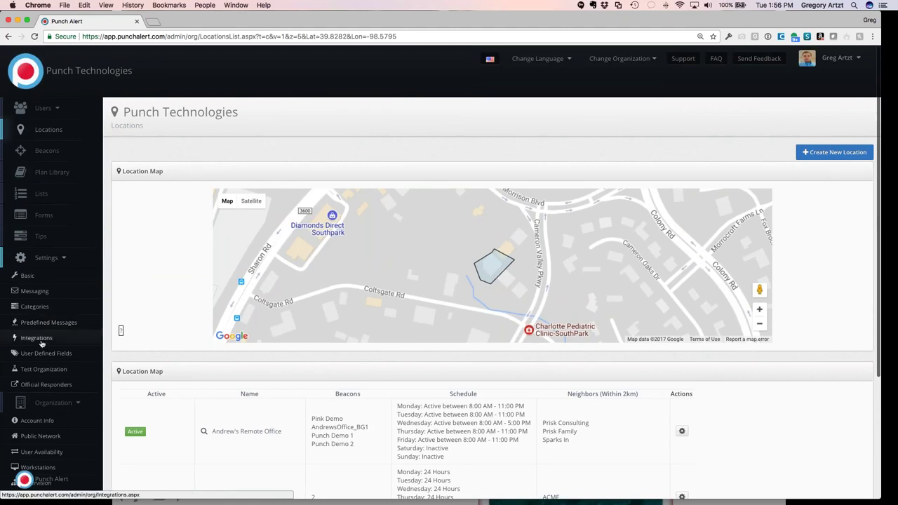
click(49, 258)
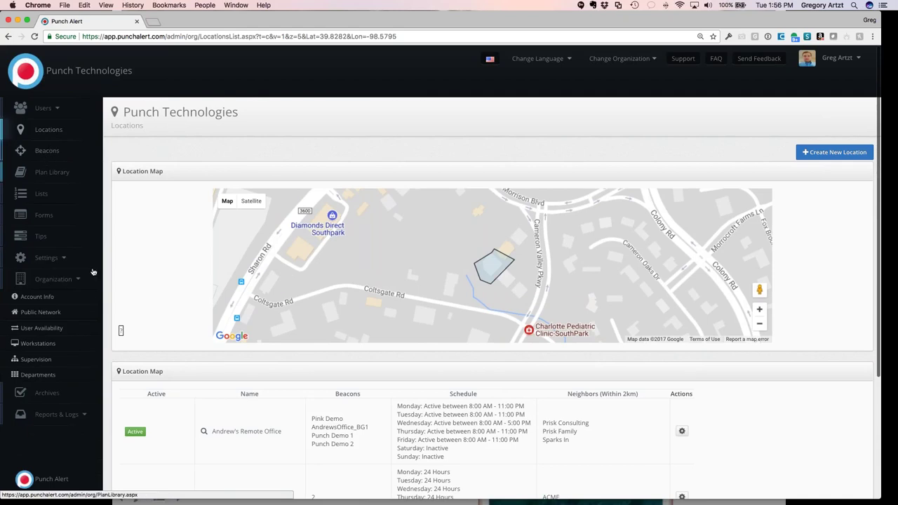
click(62, 280)
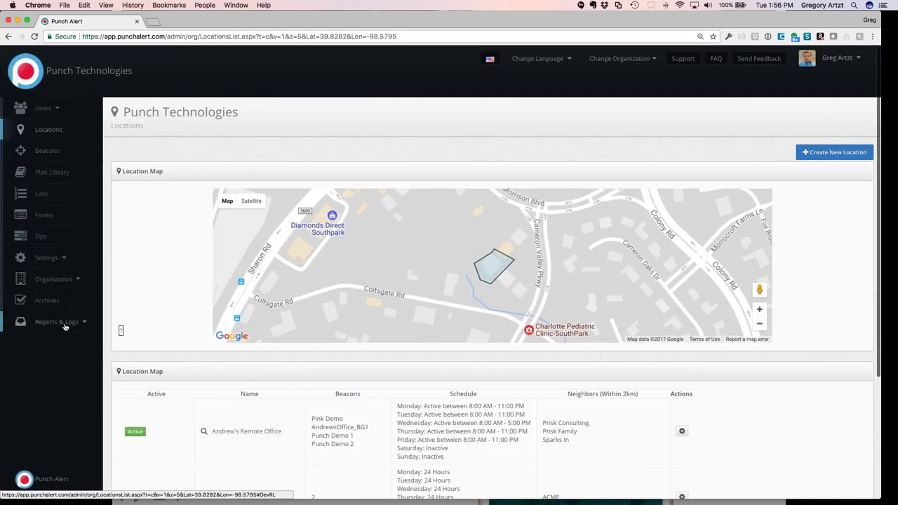
click(35, 300)
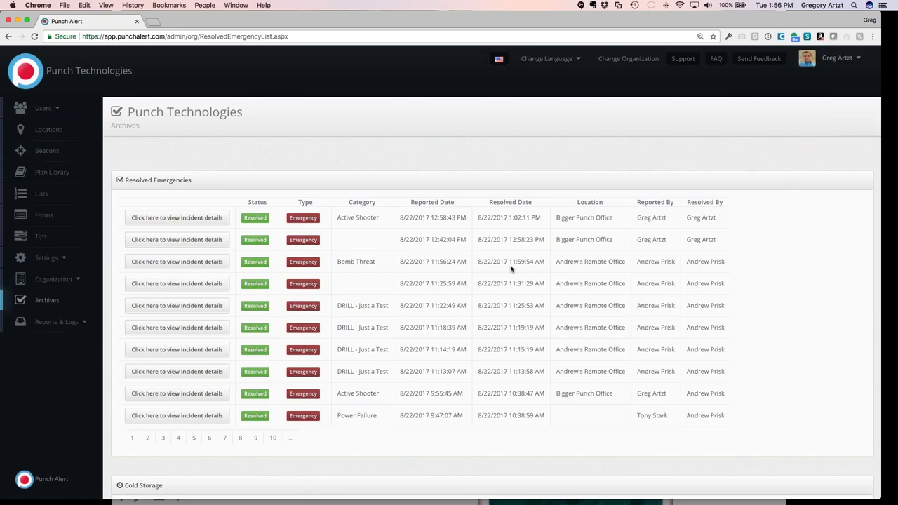
Step: Open the latest resolved Active Shooter report and view its Communications Logs
click(177, 223)
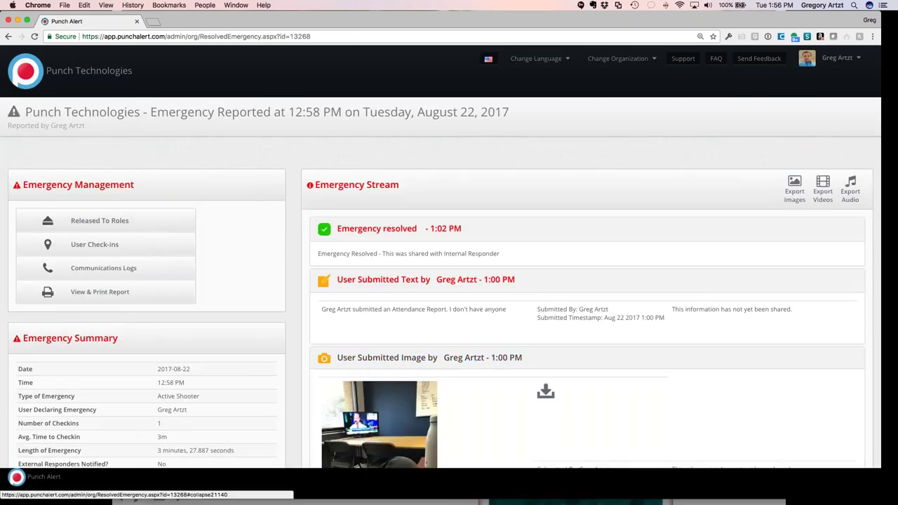
scroll(444, 256, down, 10)
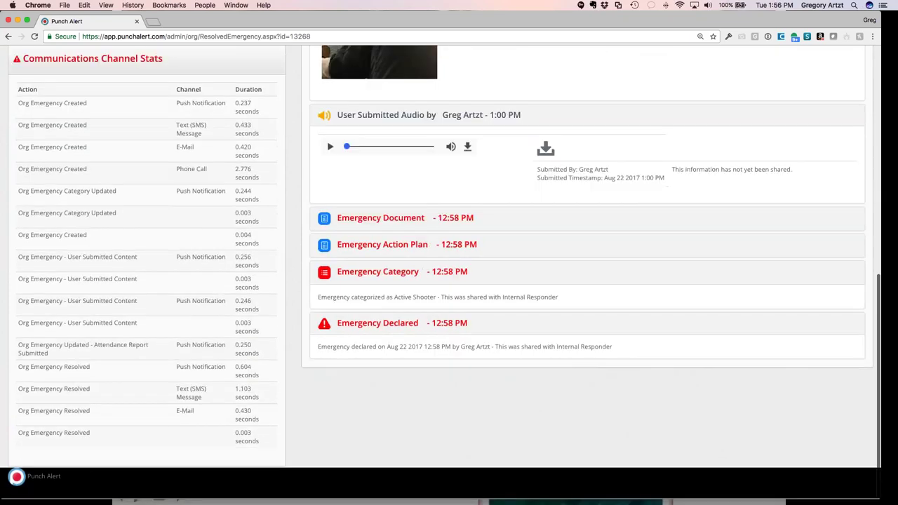
scroll(440, 266, up, 15)
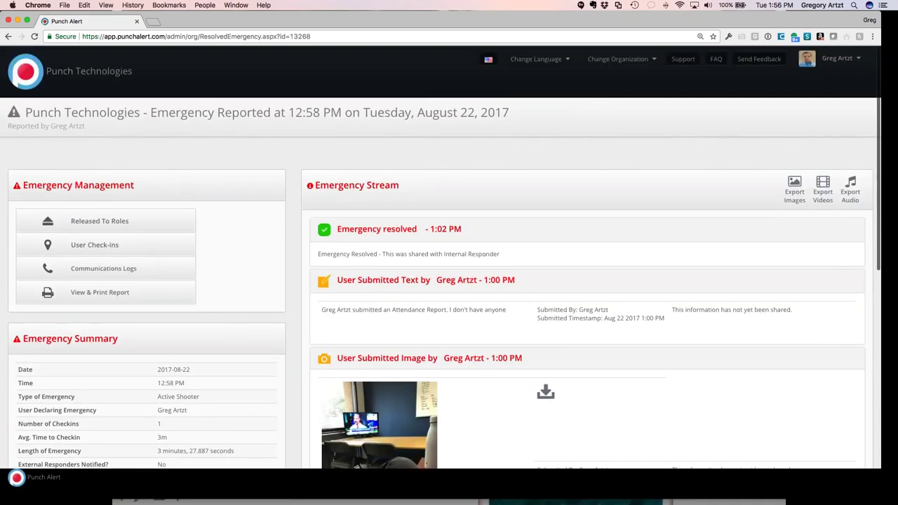
scroll(164, 320, down, 3)
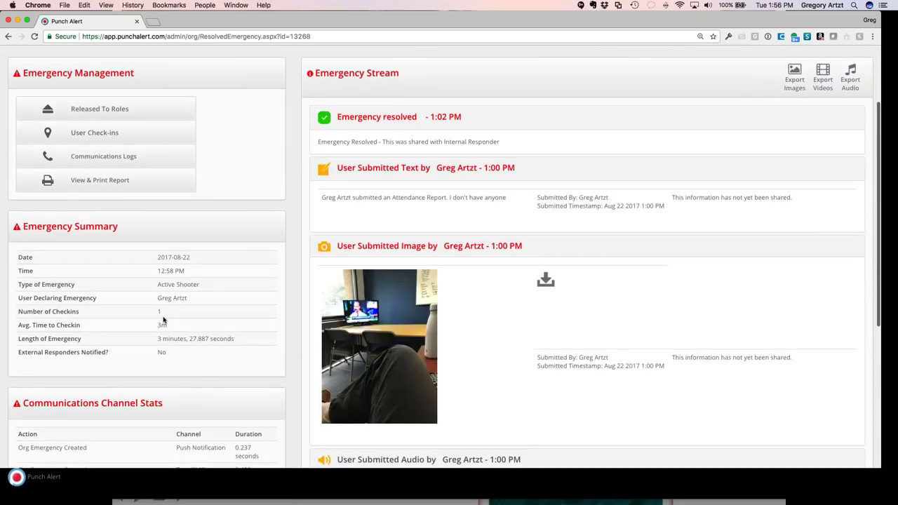
scroll(198, 168, down, 4)
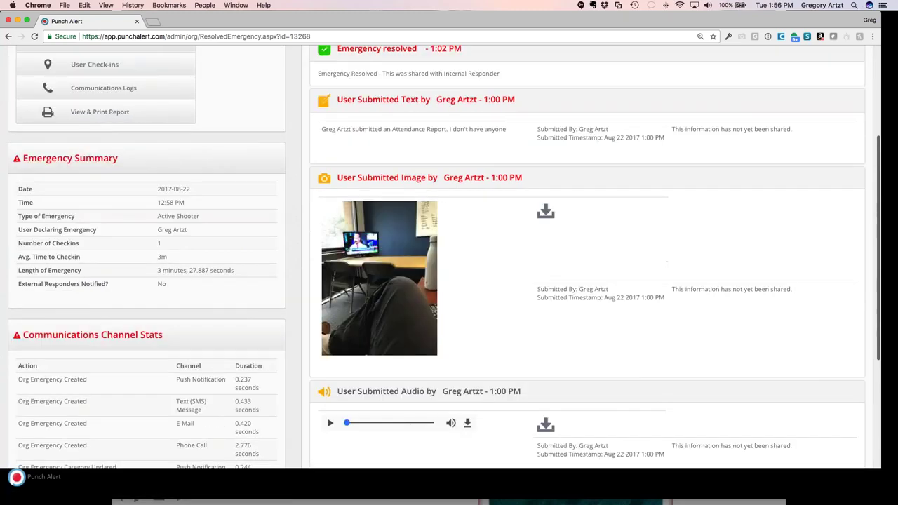
scroll(444, 257, up, 4)
scroll(111, 270, up, 3)
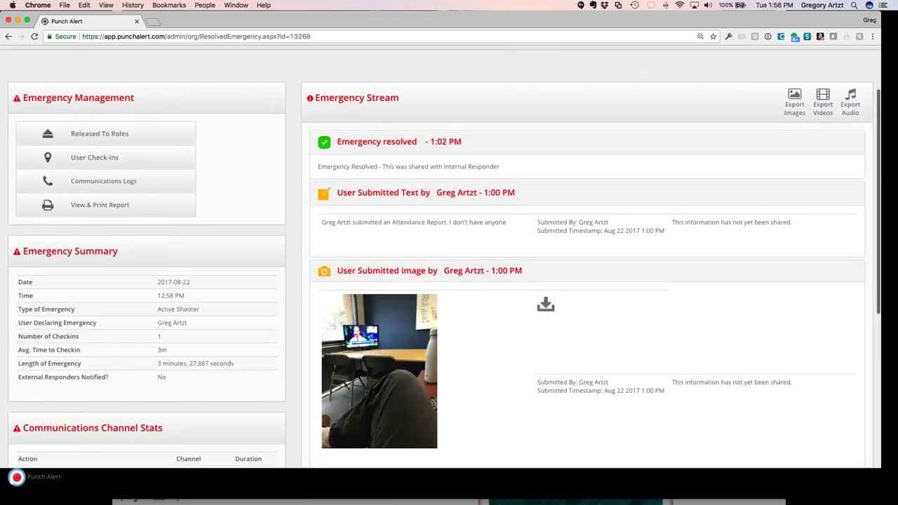
click(111, 269)
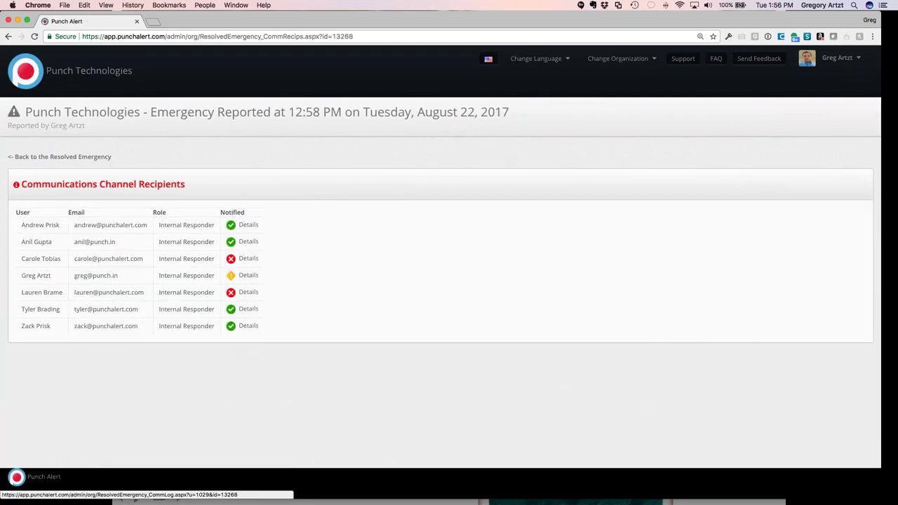
click(251, 242)
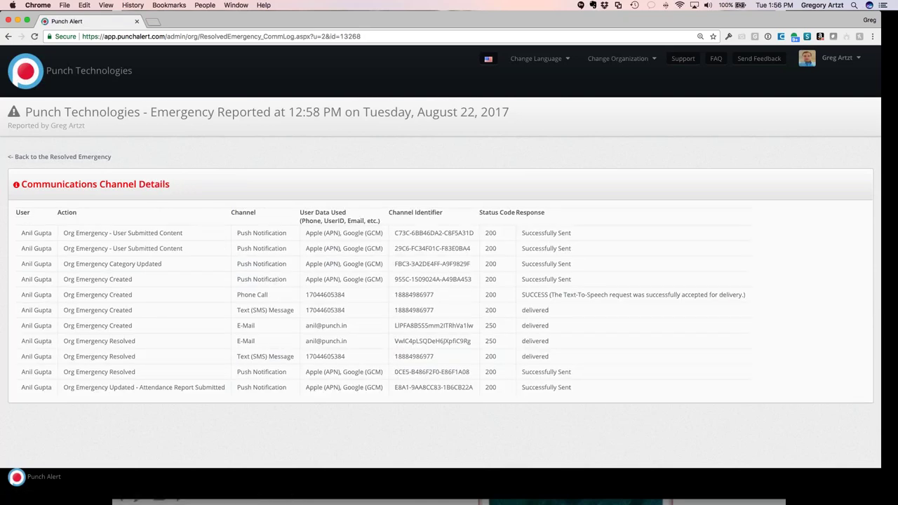
drag(236, 233, 385, 280)
click(60, 156)
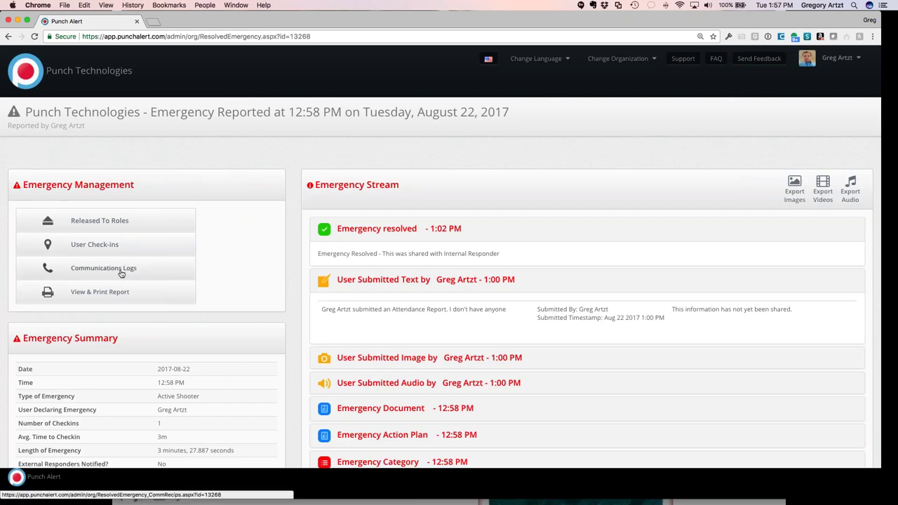
Step: Return to the Punch Technologies dashboard and browse the Archives of resolved emergencies
click(68, 76)
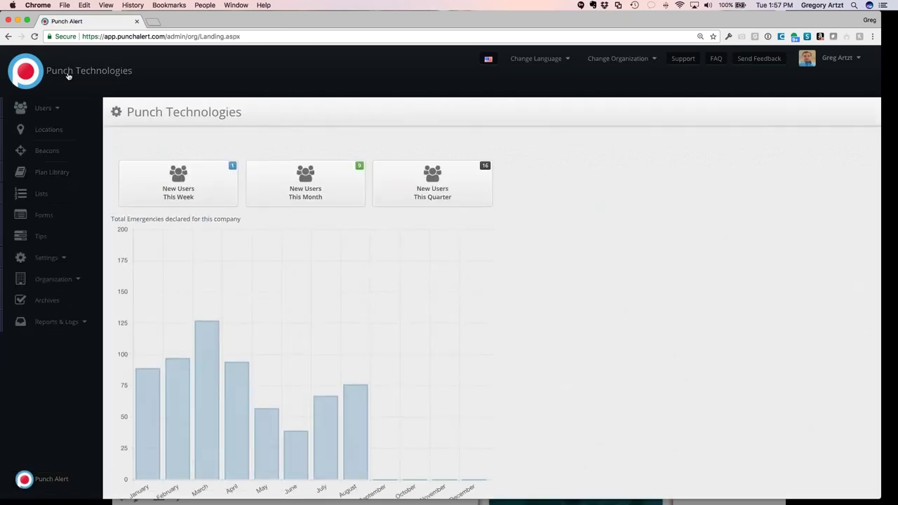
click(46, 301)
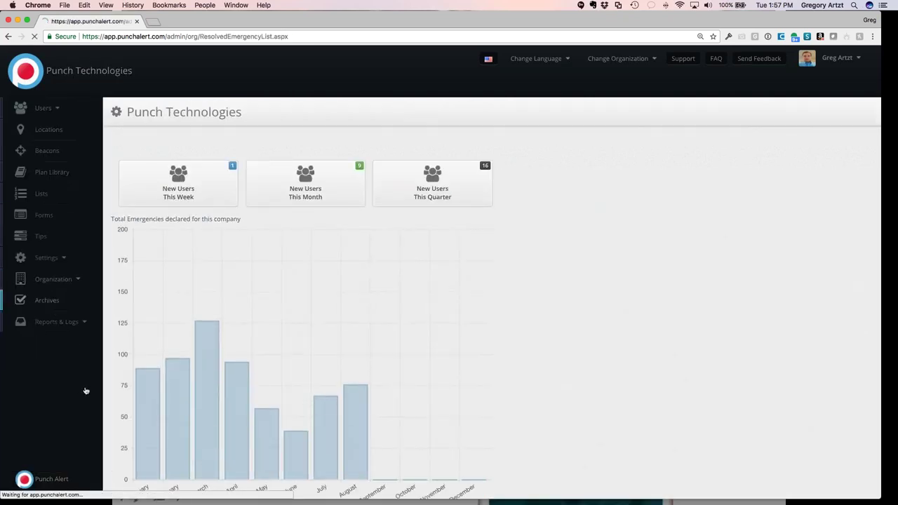
scroll(356, 300, down, 3)
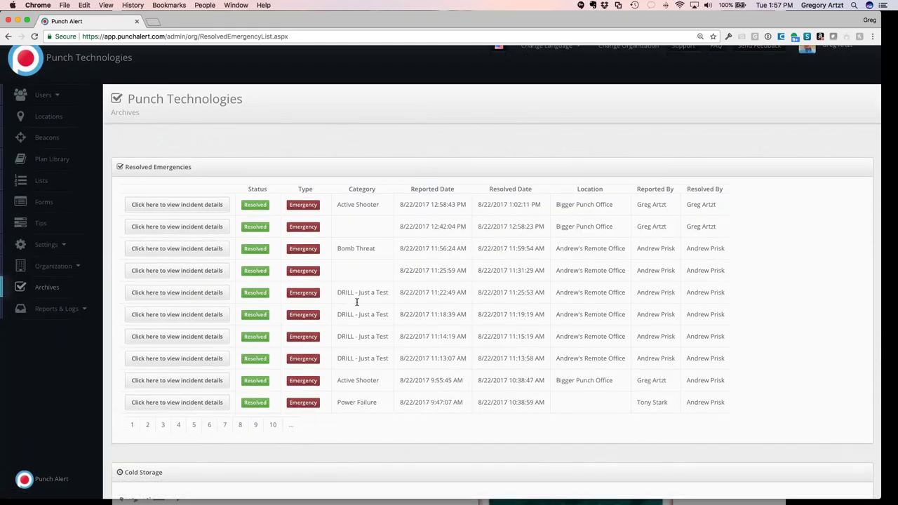
scroll(492, 281, down, 5)
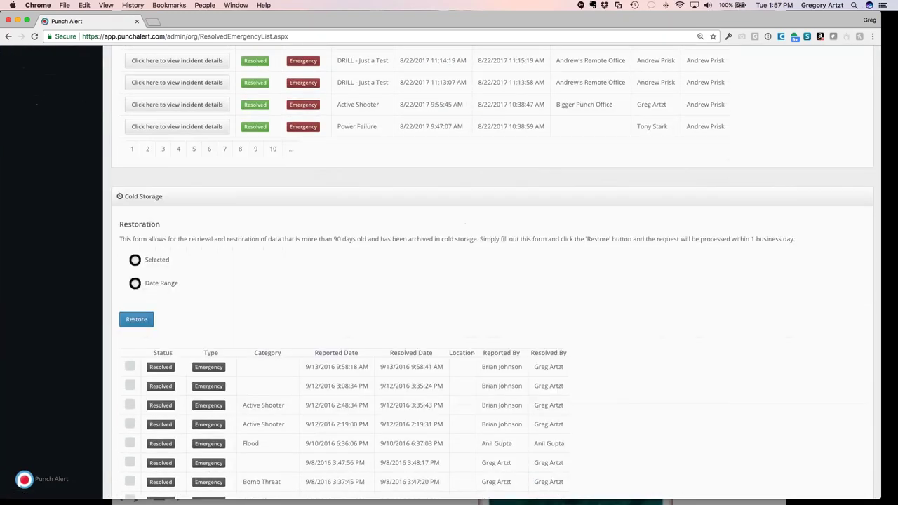
scroll(492, 280, up, 6)
scroll(491, 280, up, 2)
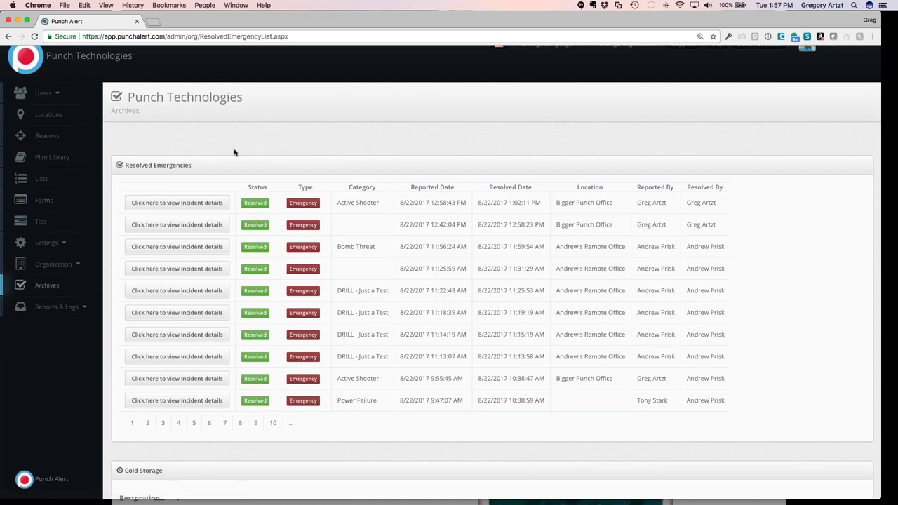
scroll(233, 150, up, 1)
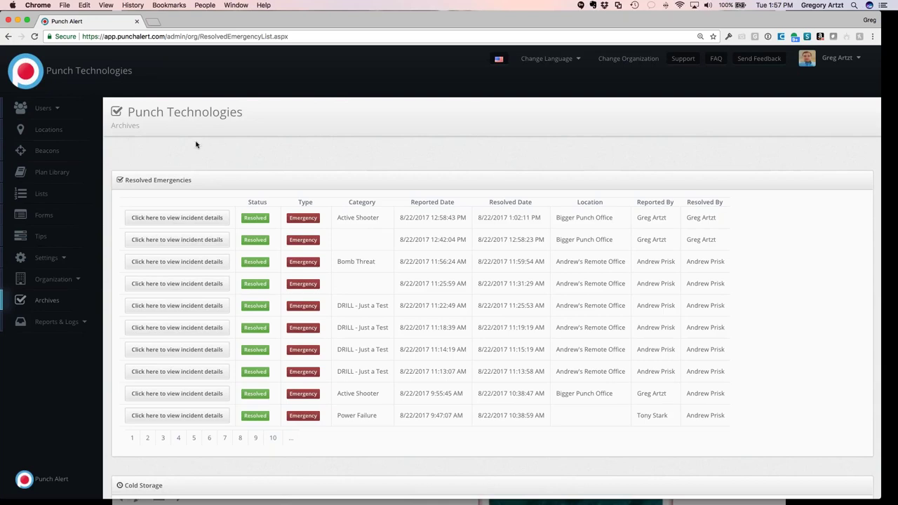
click(90, 70)
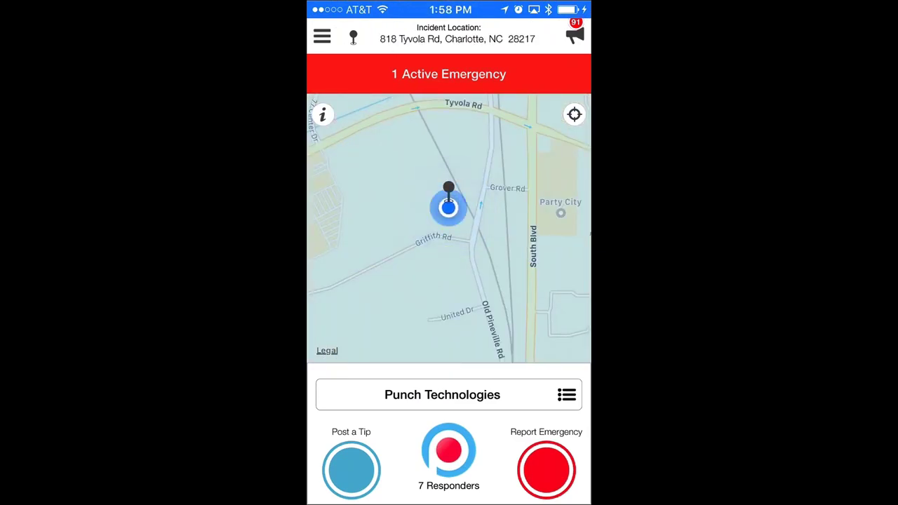
click(491, 256)
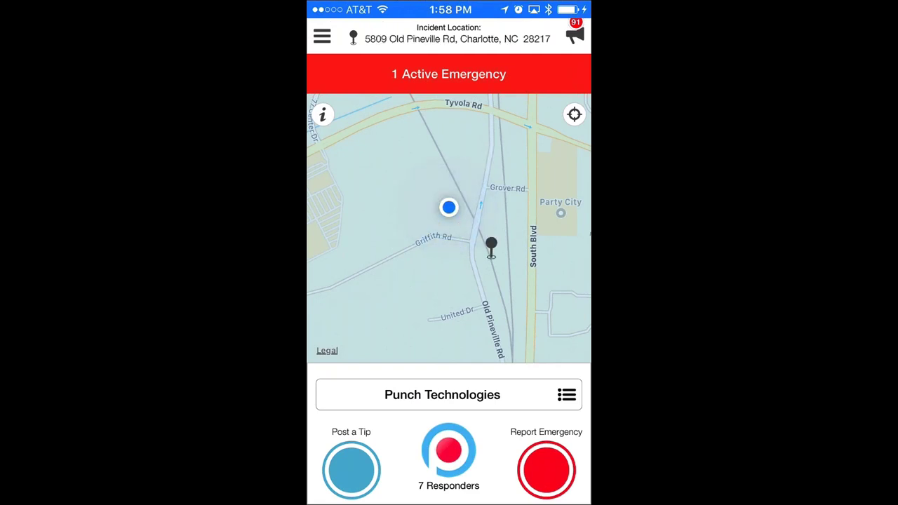
click(362, 252)
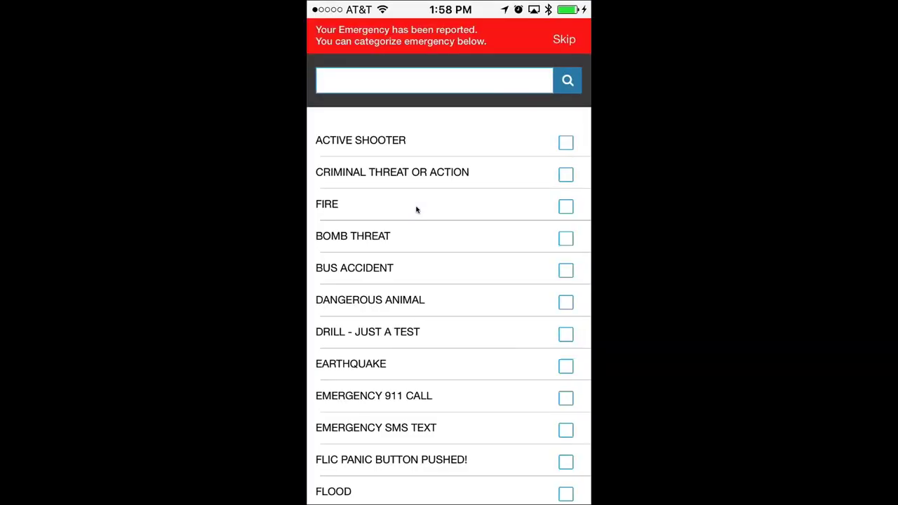
Step: Classify the emergency as FIRE, refresh the stream, and open the Emergency Plan checklist
click(416, 210)
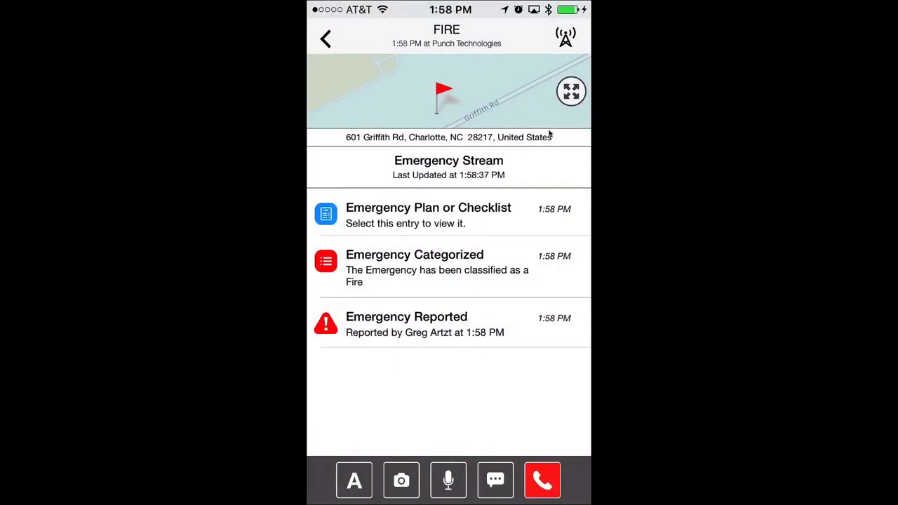
drag(449, 224, 449, 281)
click(425, 223)
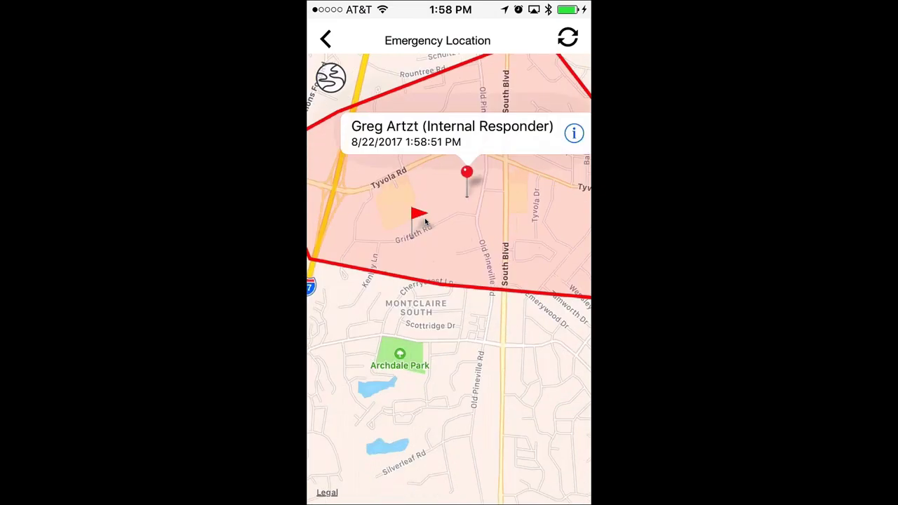
Step: Show the details callout for the Fire emergency's red flag on the map
click(425, 222)
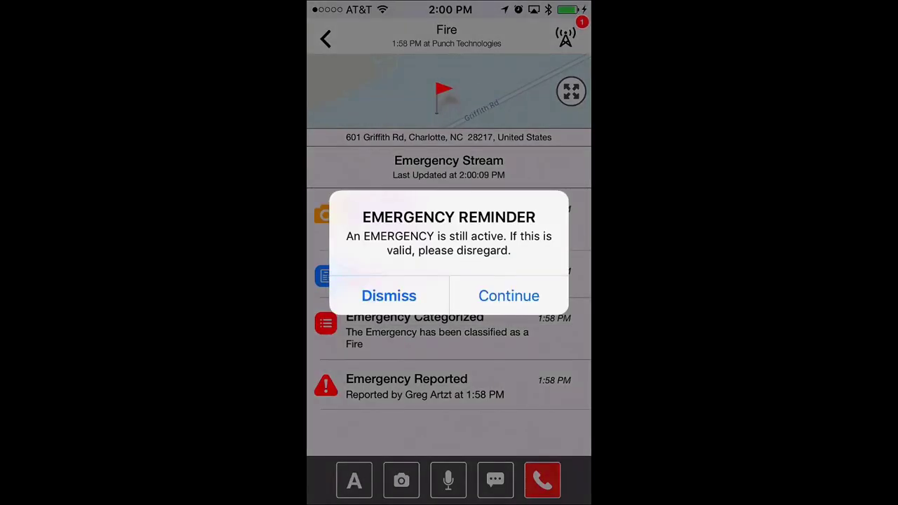
Step: Dismiss the reminder and post the text note 'Smoke in lovby' to the Fire stream
click(389, 296)
click(495, 480)
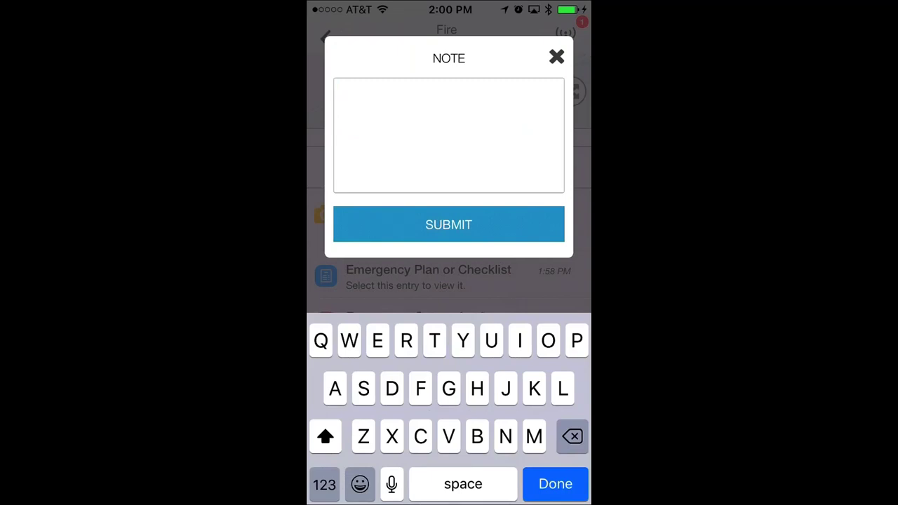
click(556, 57)
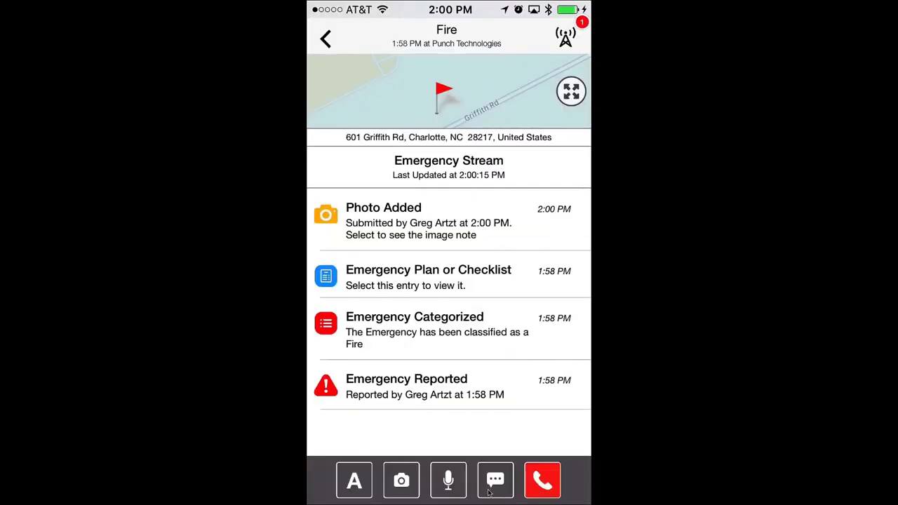
click(496, 481)
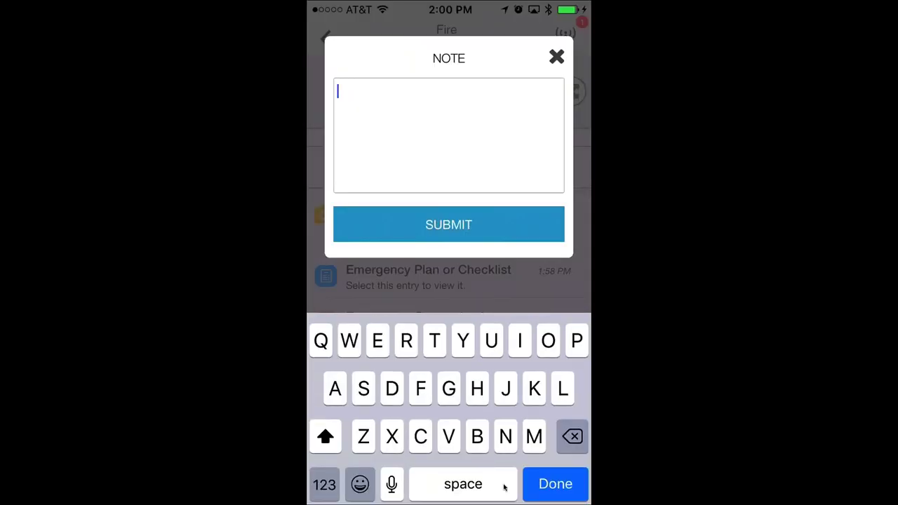
text(Smoke )
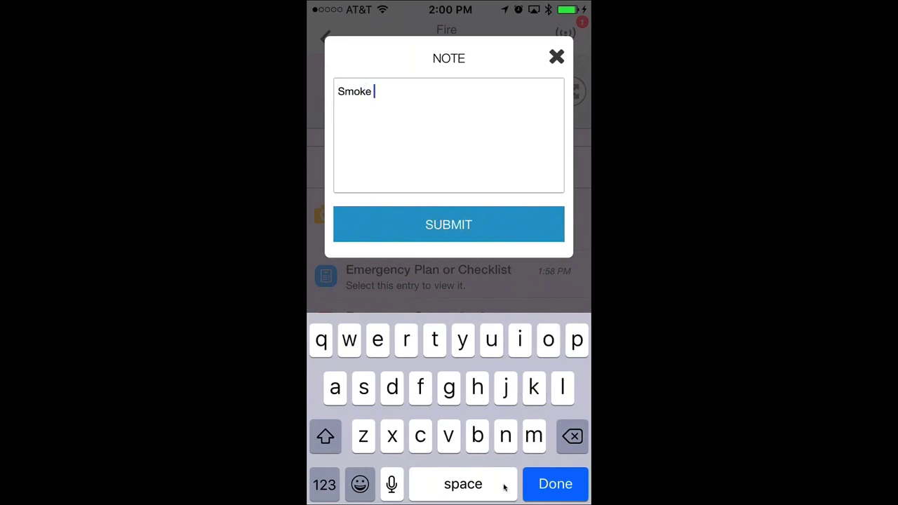
text(in lovby)
click(448, 224)
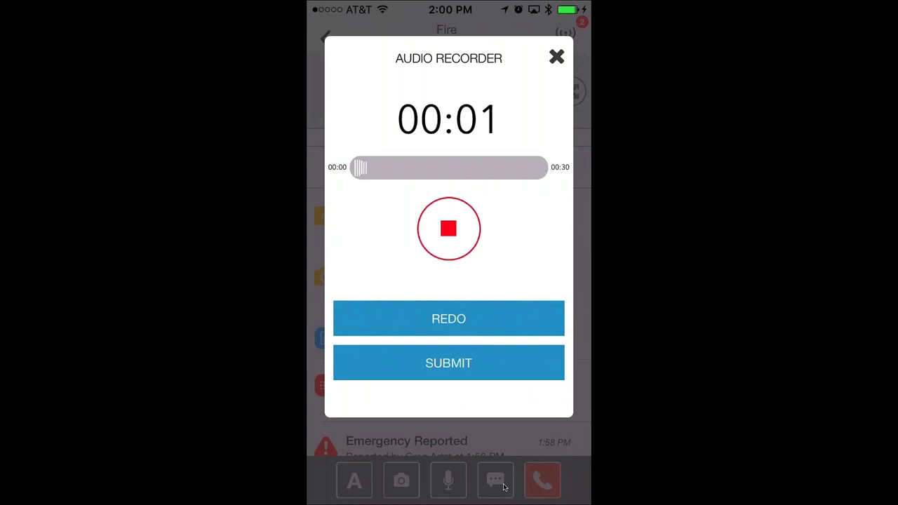
Step: Record a short voice note and submit it to the Fire emergency stream
click(448, 228)
click(449, 363)
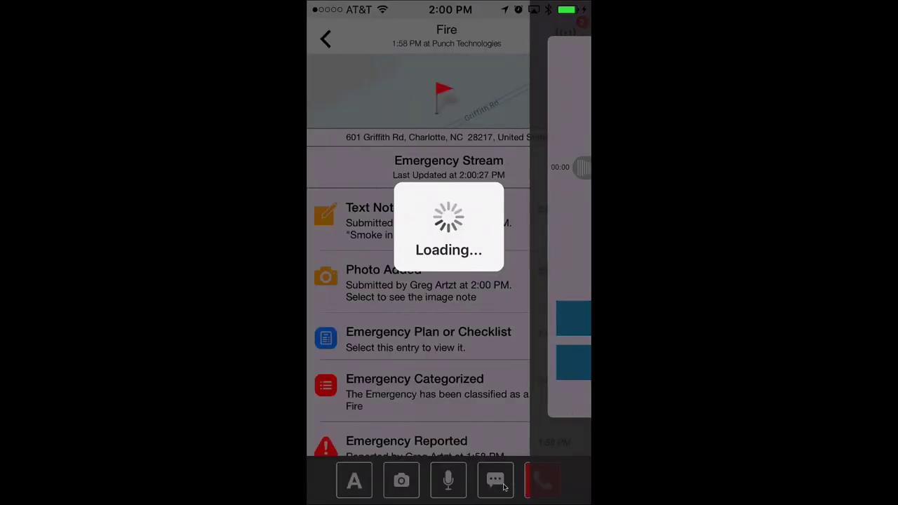
scroll(449, 323, down, 3)
scroll(449, 323, up, 3)
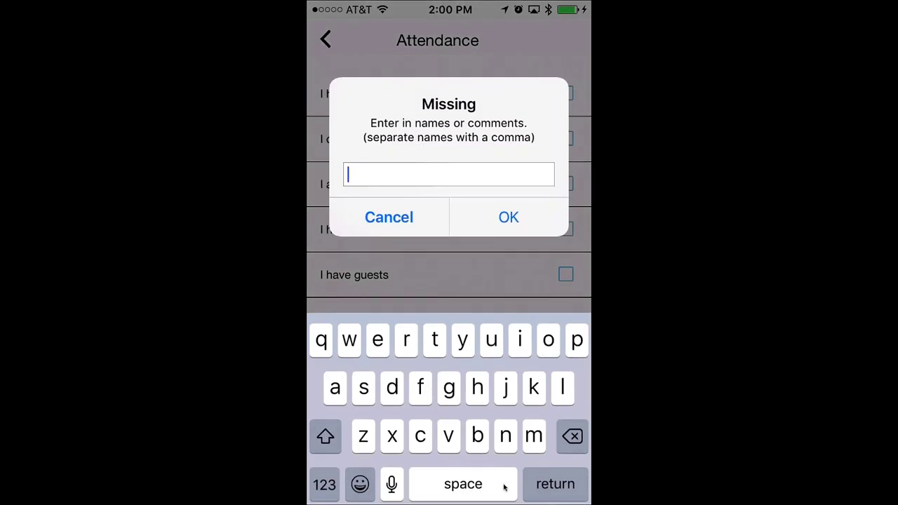
Step: Enter the missing person's name and save the attendance report
text(john smith)
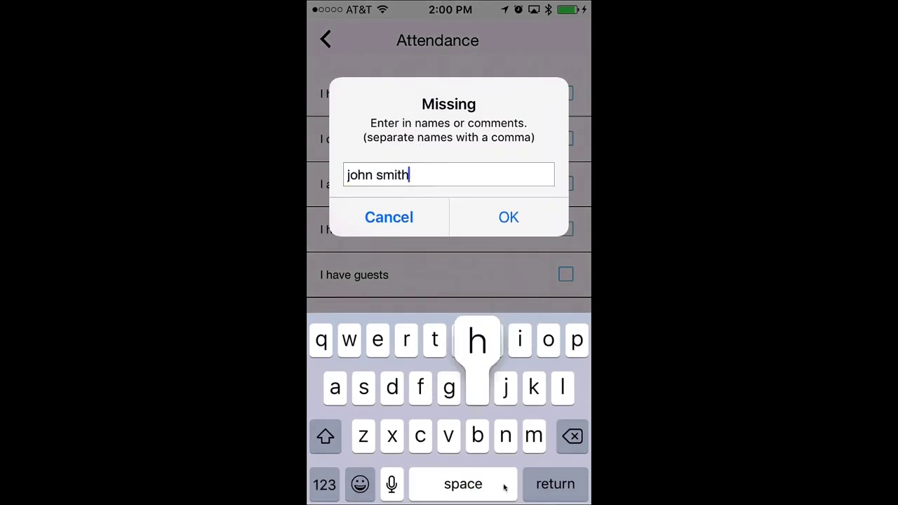
key(Return)
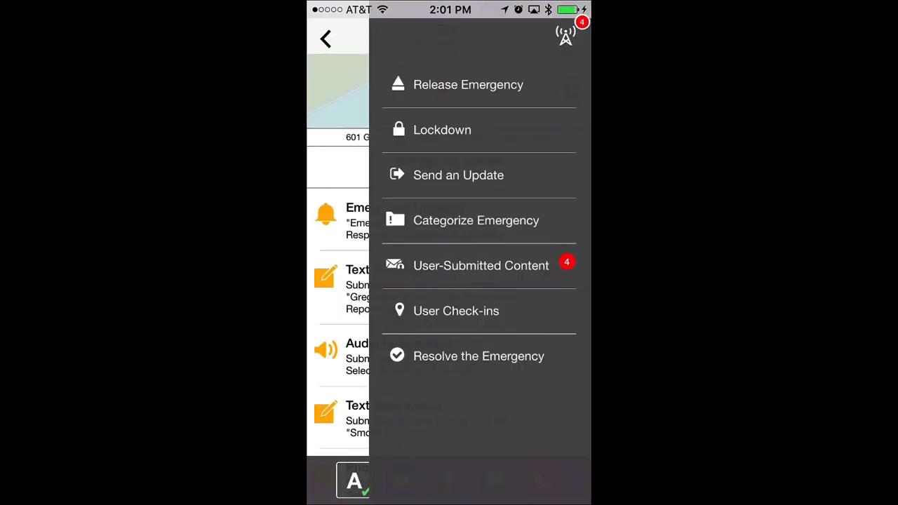
Step: Share a 'Stay inside' update with everyone, then open the emergency's actions menu
text(Stay inaide)
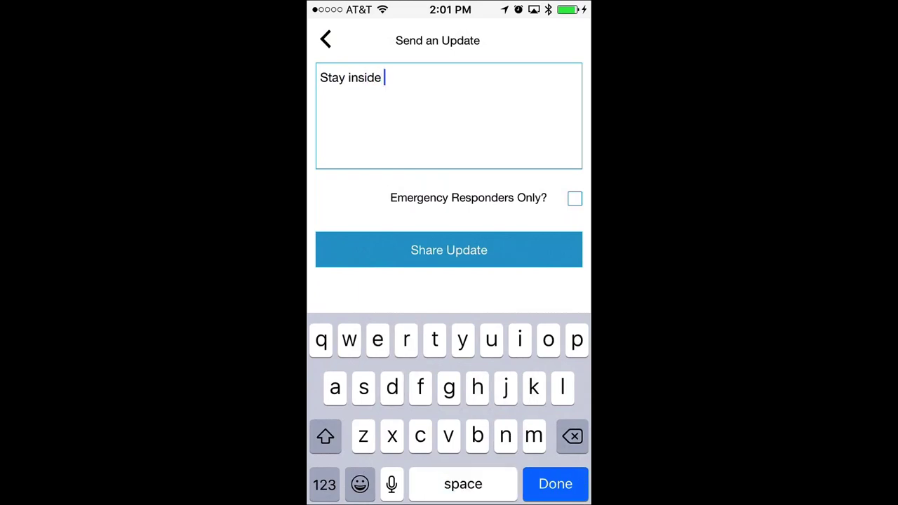
click(449, 249)
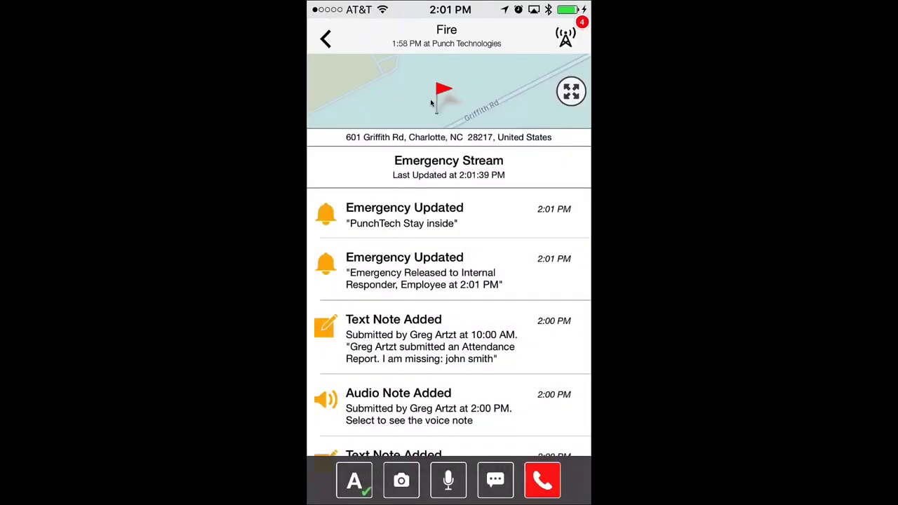
click(549, 73)
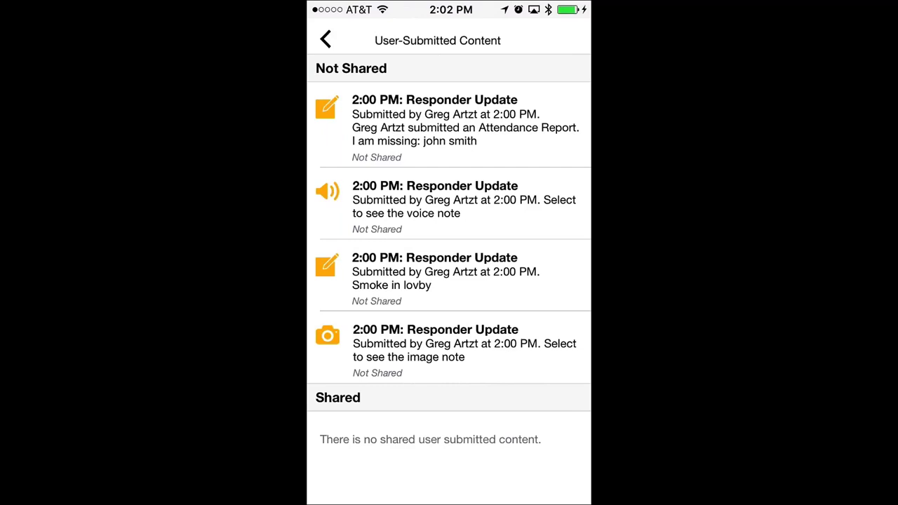
click(449, 347)
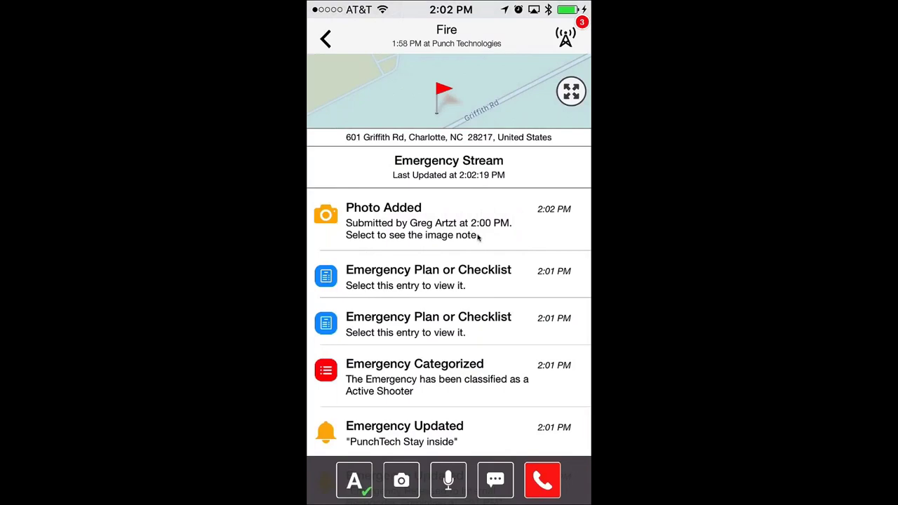
scroll(478, 239, down, 3)
scroll(478, 239, up, 5)
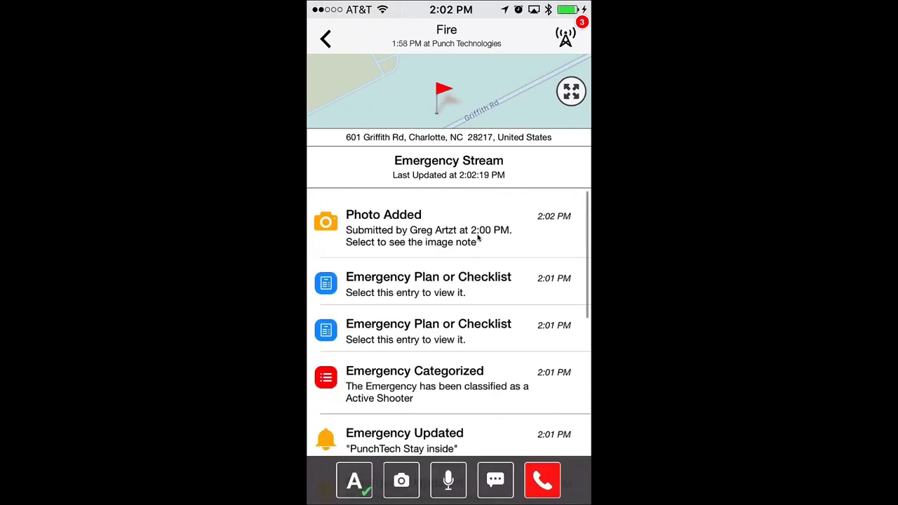
scroll(420, 339, down, 10)
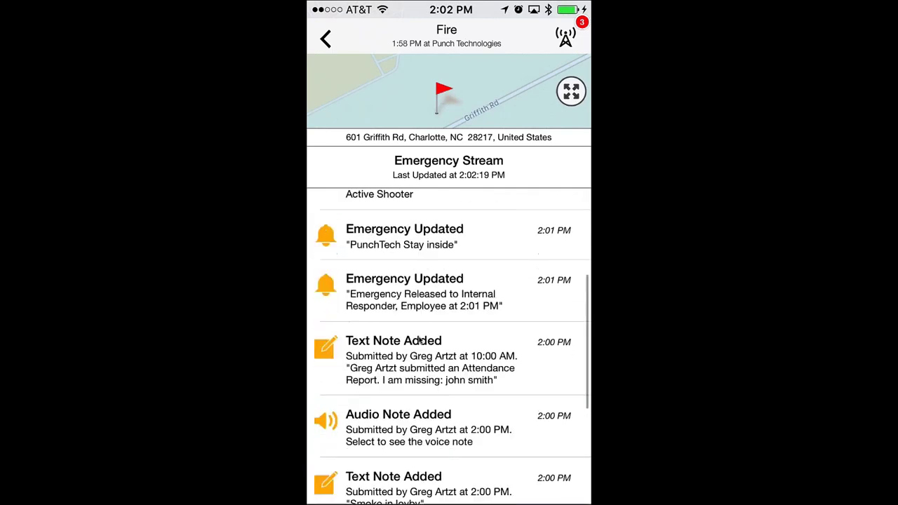
scroll(419, 339, up, 10)
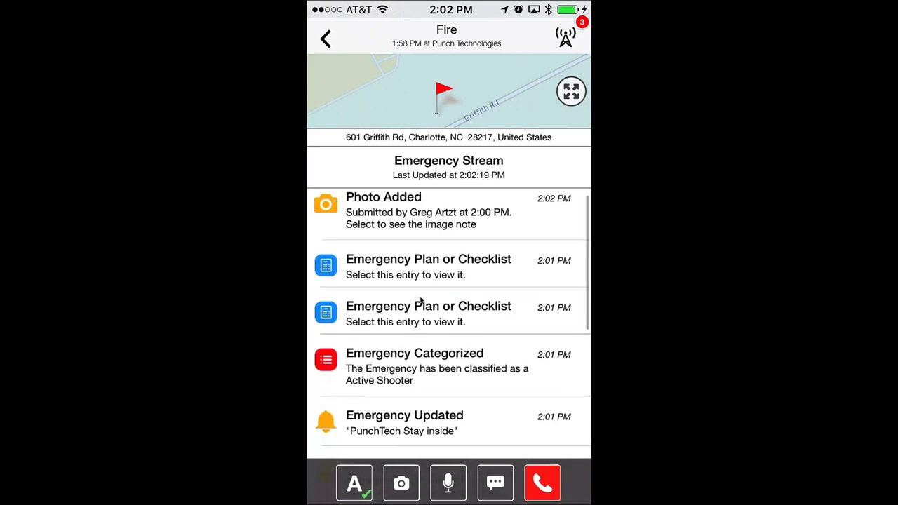
scroll(421, 302, down, 2)
scroll(457, 200, down, 5)
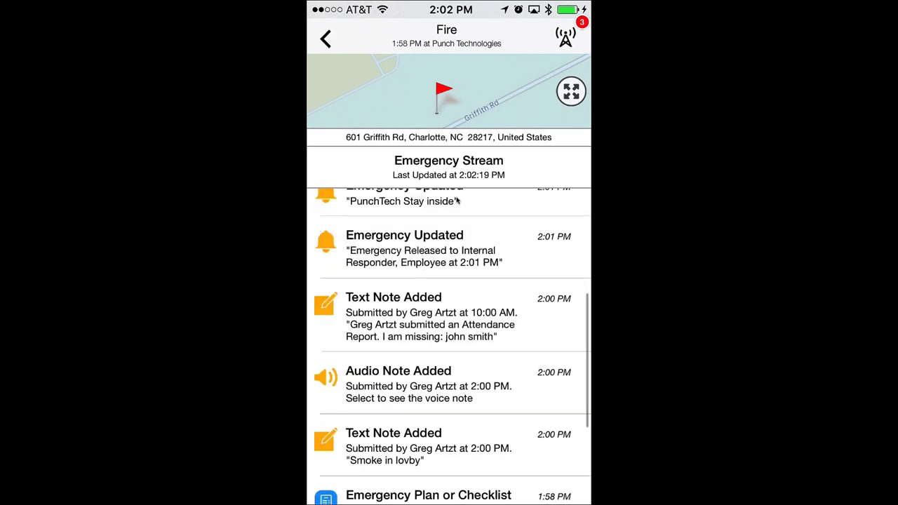
scroll(499, 313, down, 3)
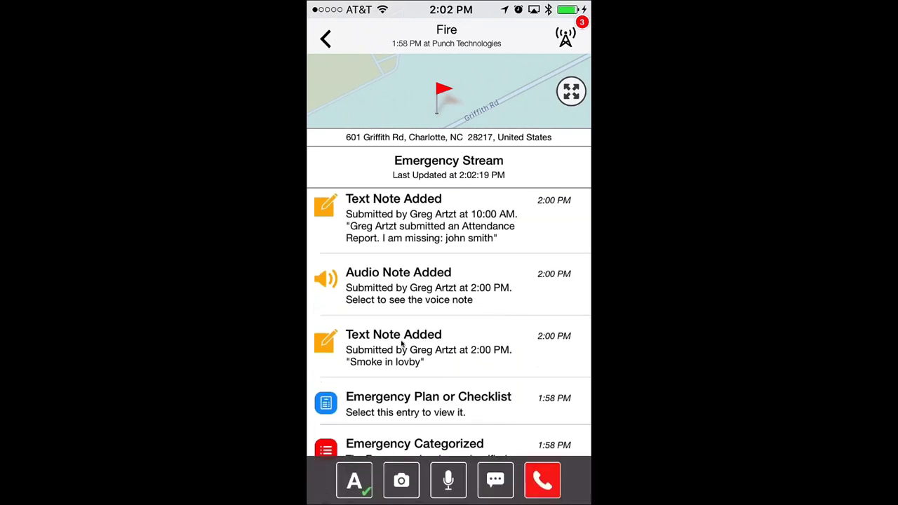
scroll(402, 342, up, 8)
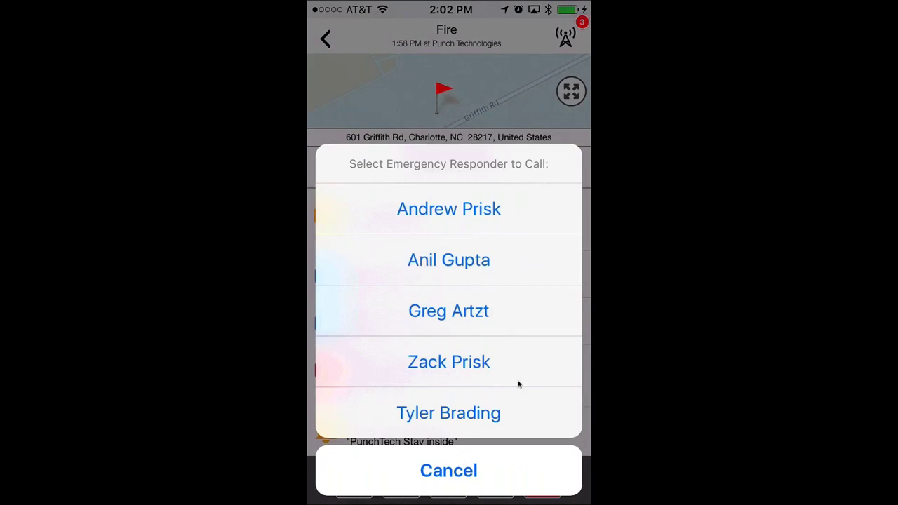
click(411, 457)
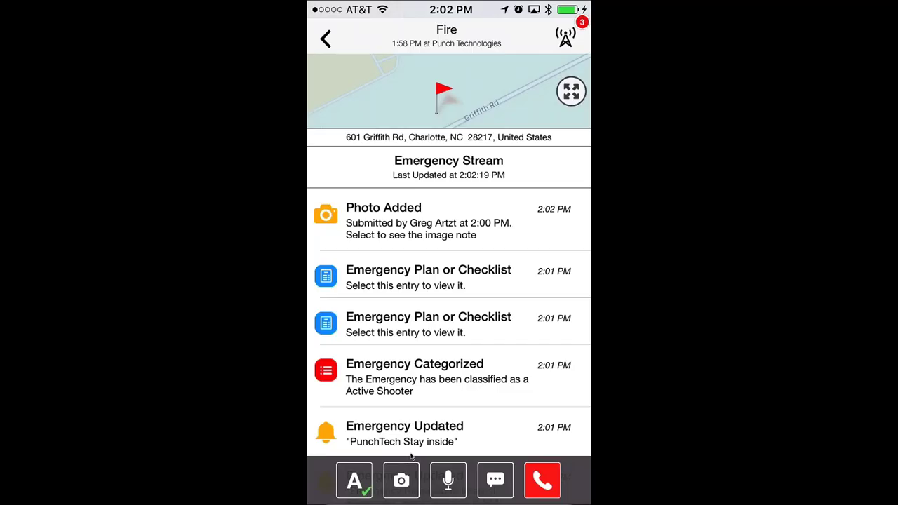
click(456, 311)
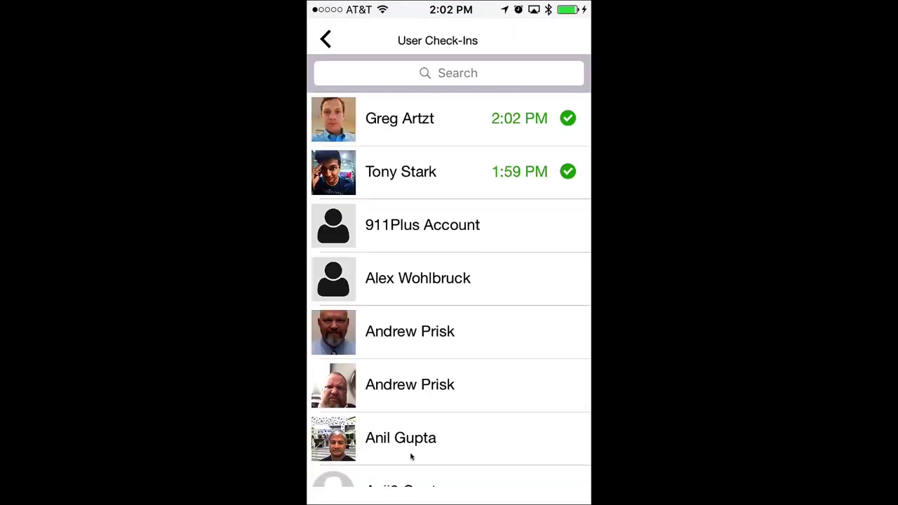
click(449, 118)
drag(449, 267, 449, 339)
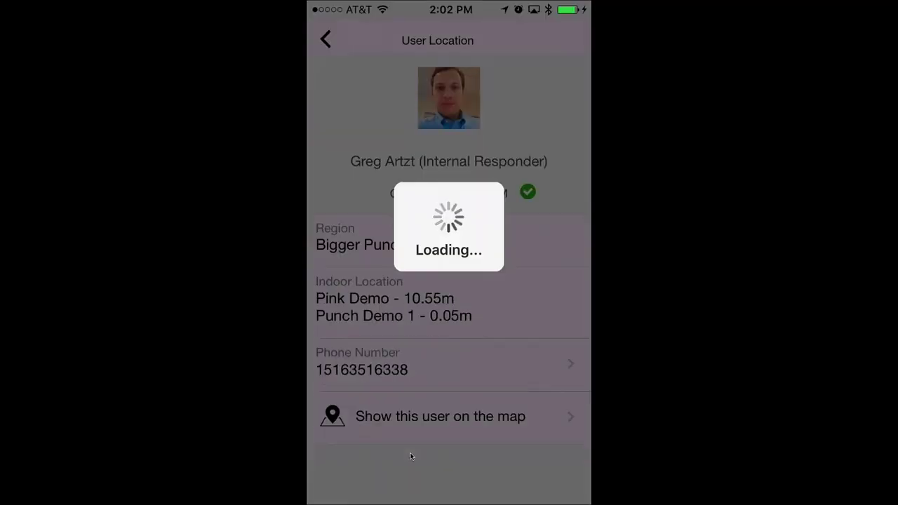
click(324, 39)
click(324, 39)
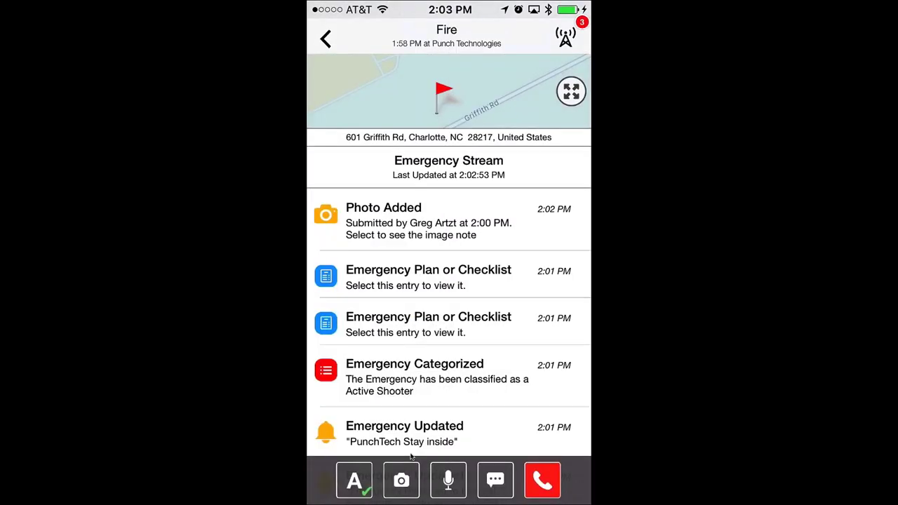
click(566, 35)
click(579, 353)
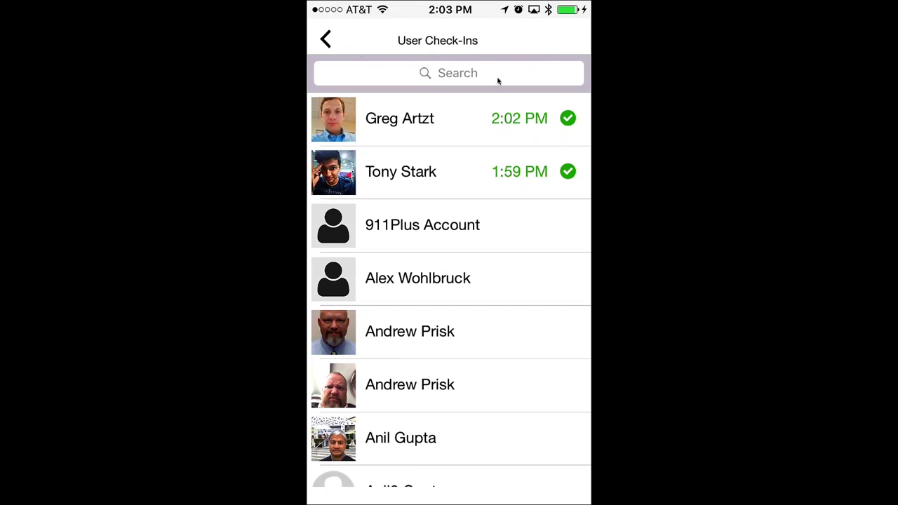
scroll(498, 81, down, 3)
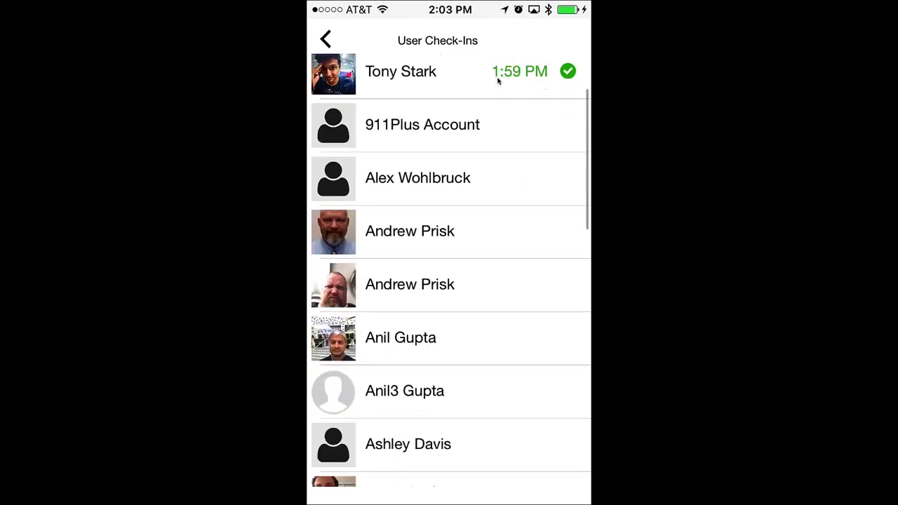
scroll(499, 81, up, 5)
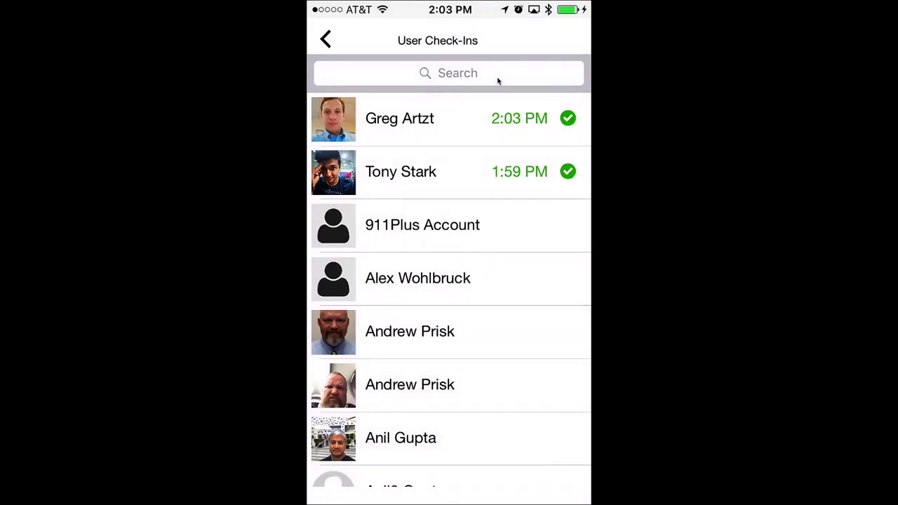
click(324, 39)
Step: Resolve the Fire emergency from the side menu with the note 'All clear'
click(565, 37)
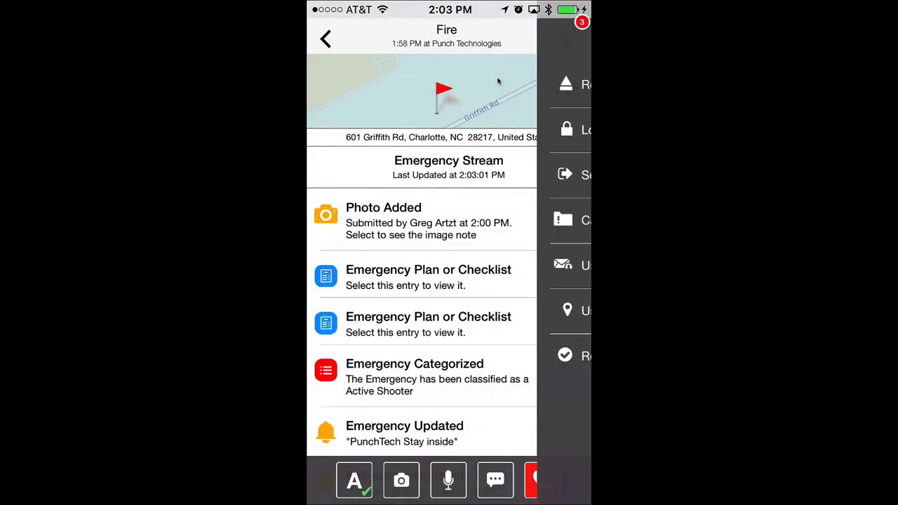
click(484, 355)
click(499, 81)
text(All clear)
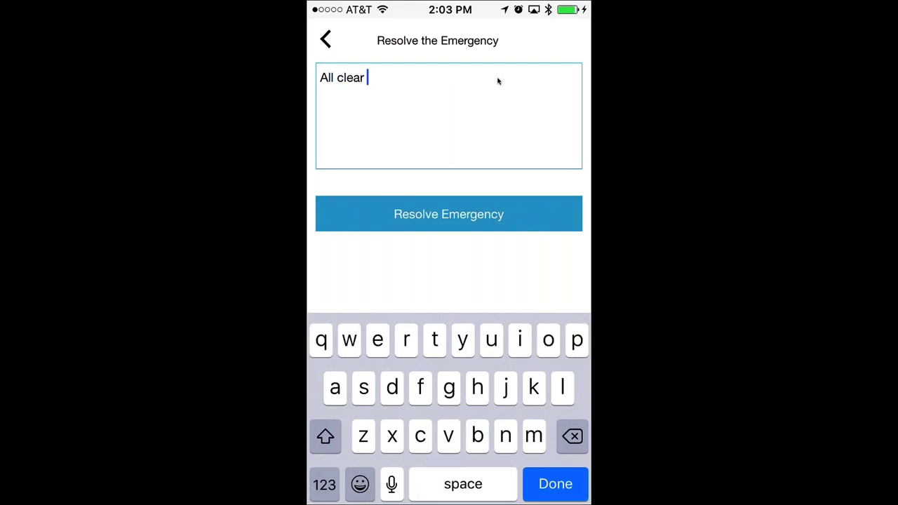
key(Return)
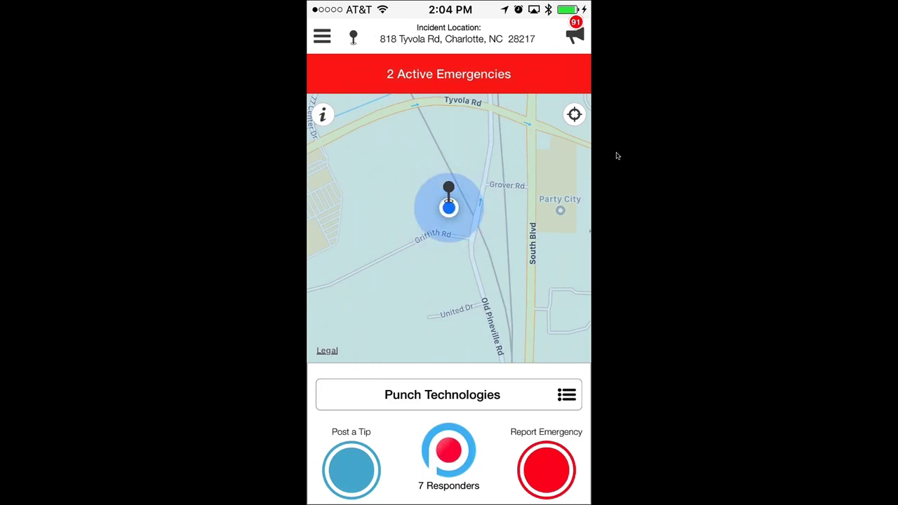
click(574, 115)
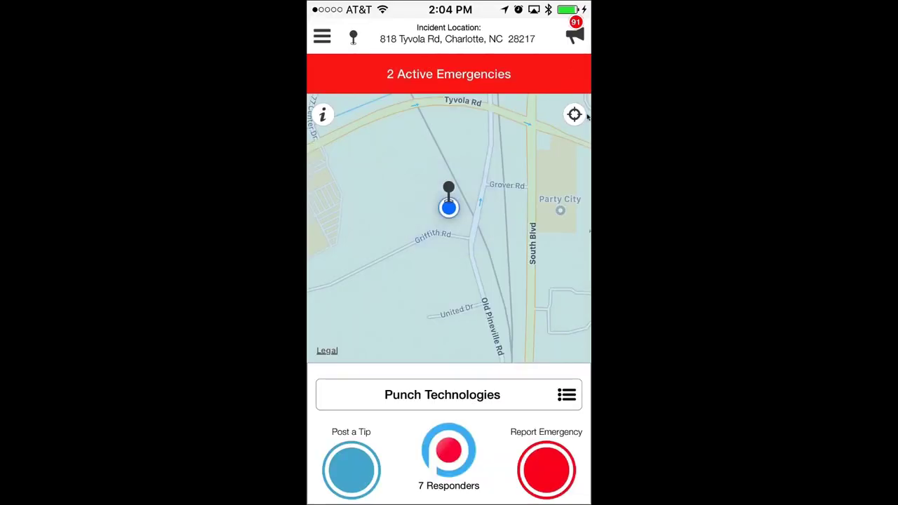
click(580, 37)
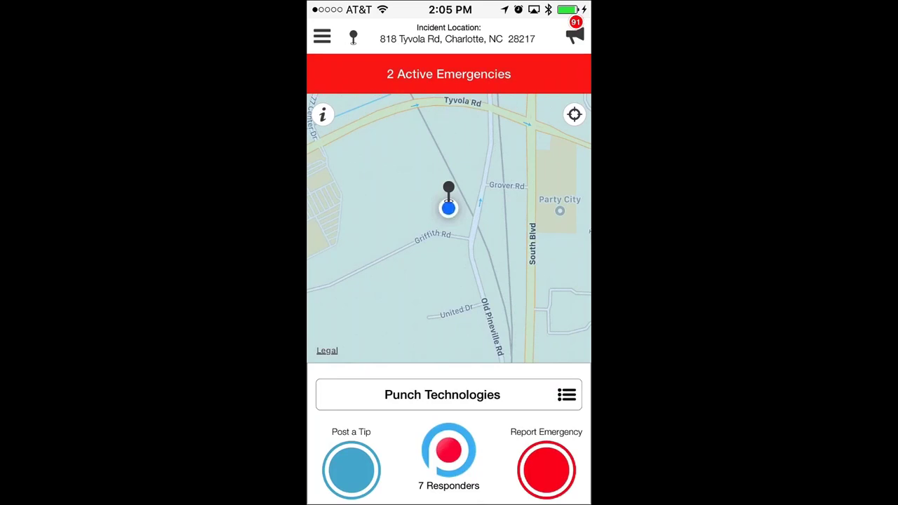
drag(449, 502, 449, 316)
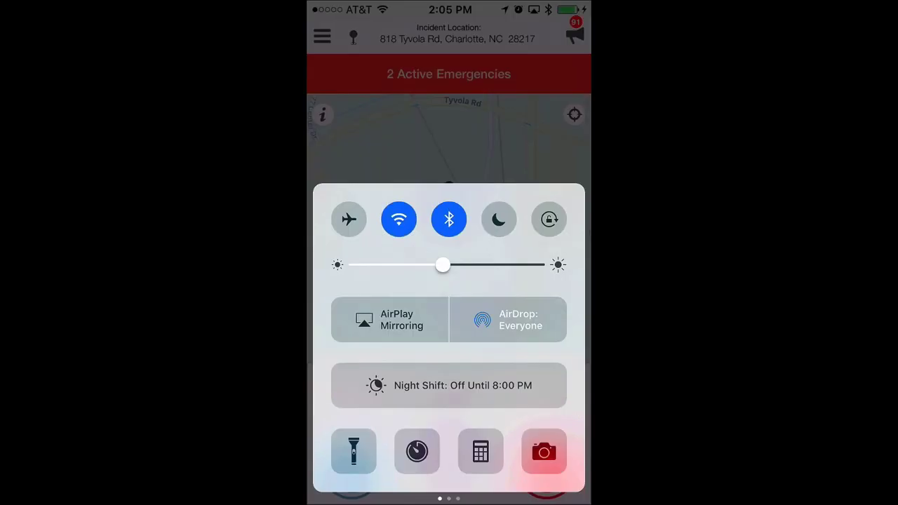
Step: Check AirPlay Mirroring for a device, then switch to Chrome's Punch Alert web console
click(389, 319)
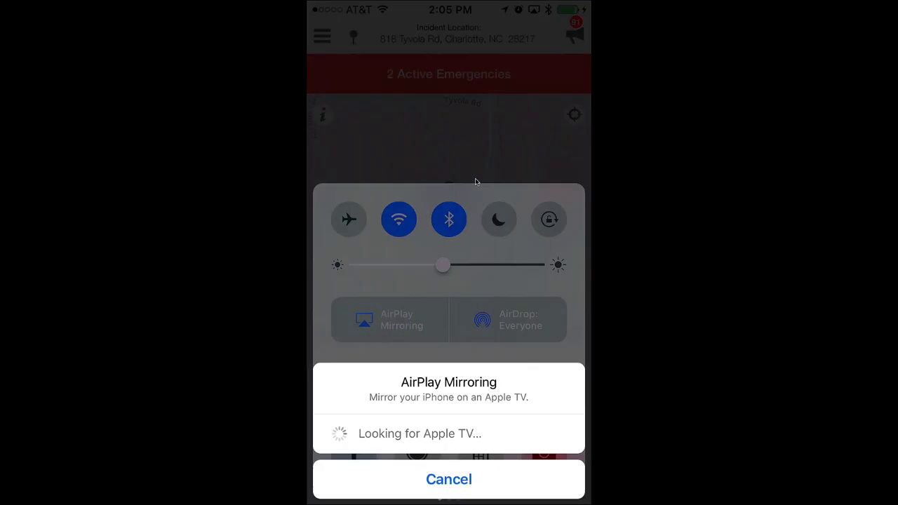
key(super+Tab)
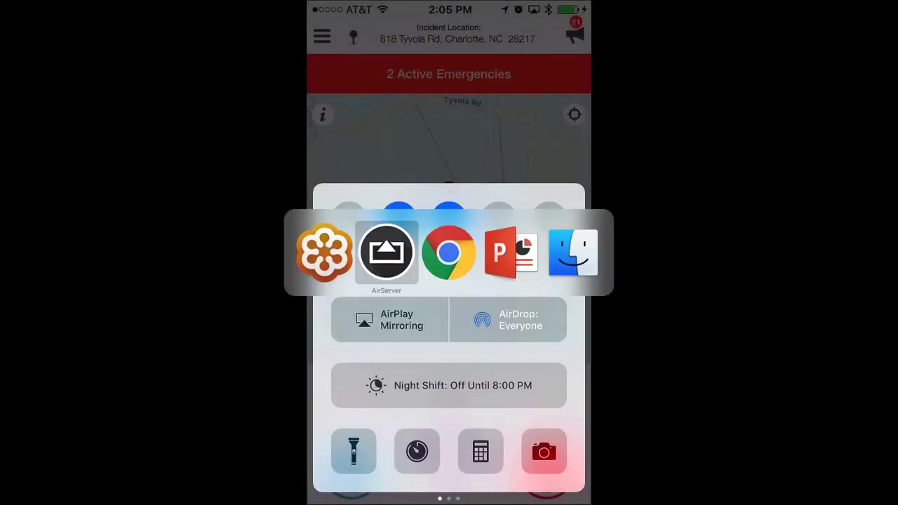
key(super+Tab)
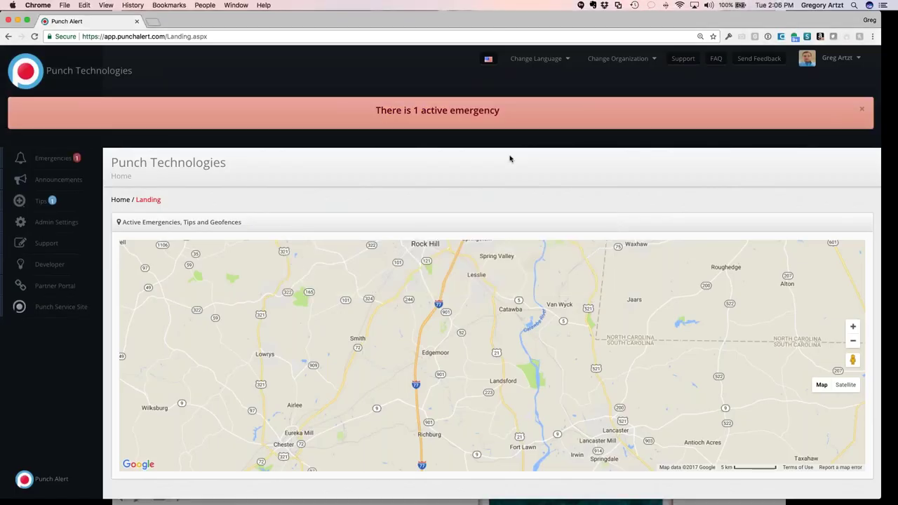
Step: Launch AirServer from desktop search to bring up the Android phone mirror
key(super+space)
text(airserver)
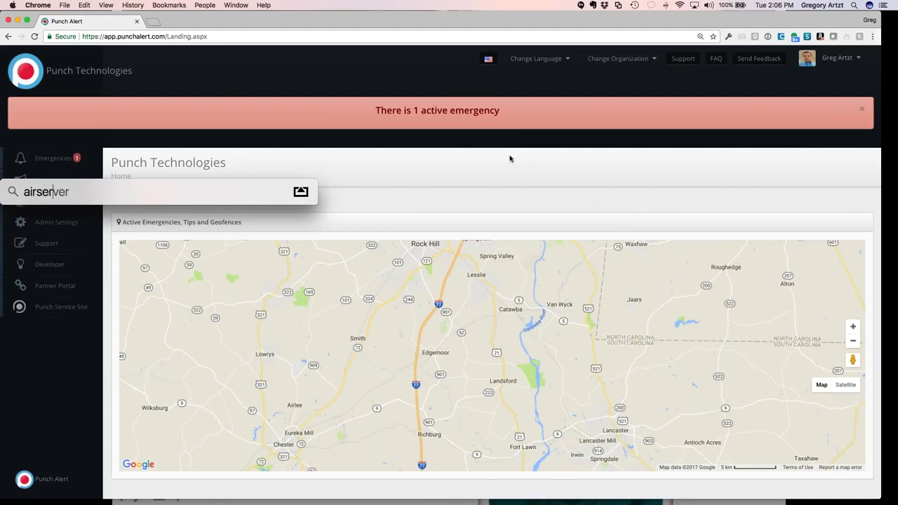
key(Return)
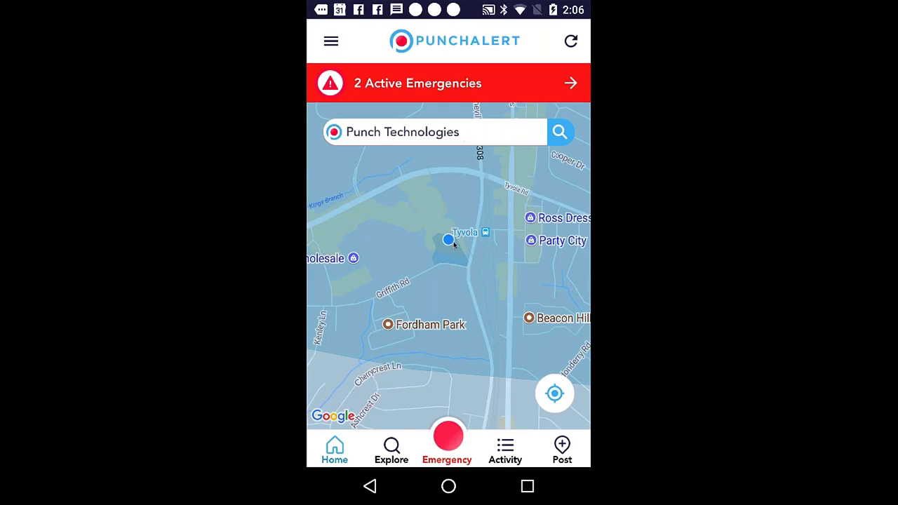
Step: Star the Griffith Rd dropped-pin location as a favorite and open the 2 Active Emergencies list
click(449, 439)
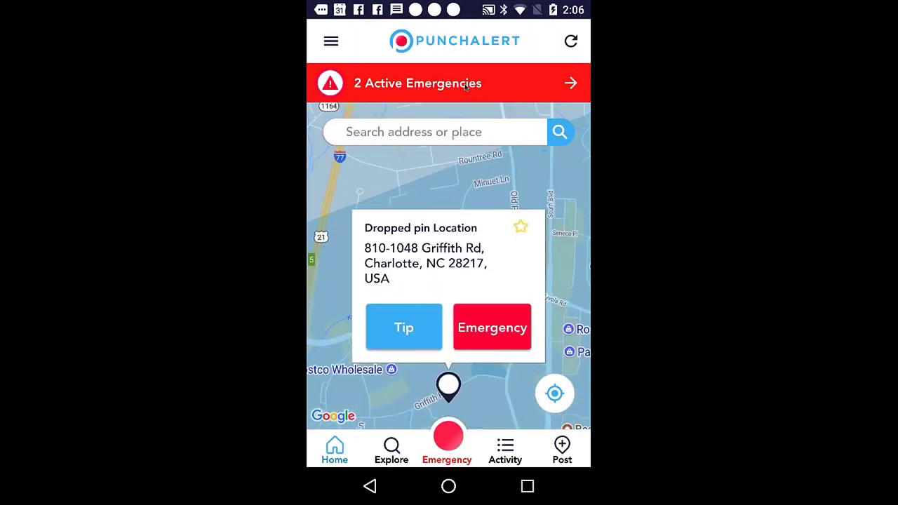
click(491, 329)
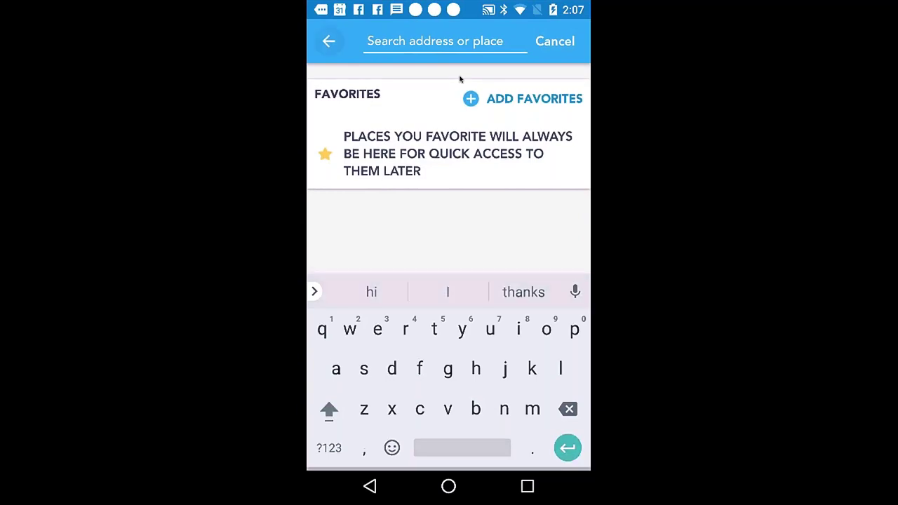
key(Escape)
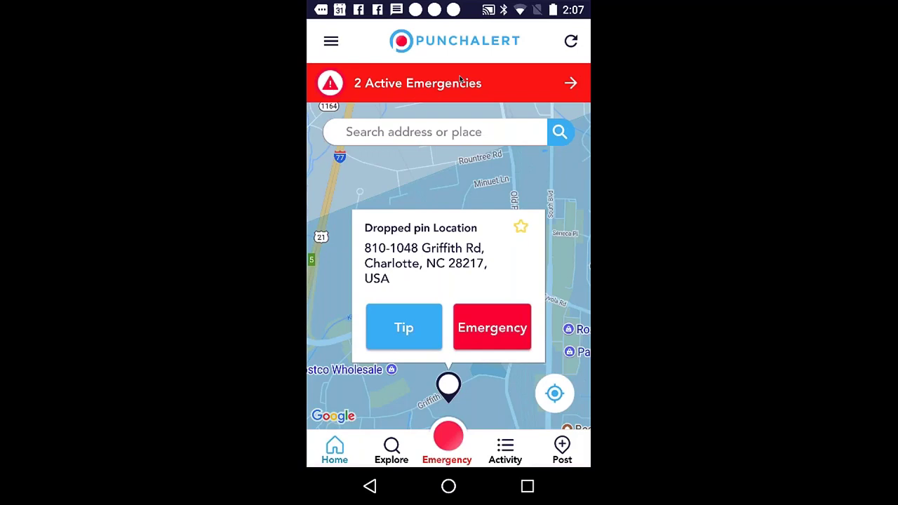
click(519, 226)
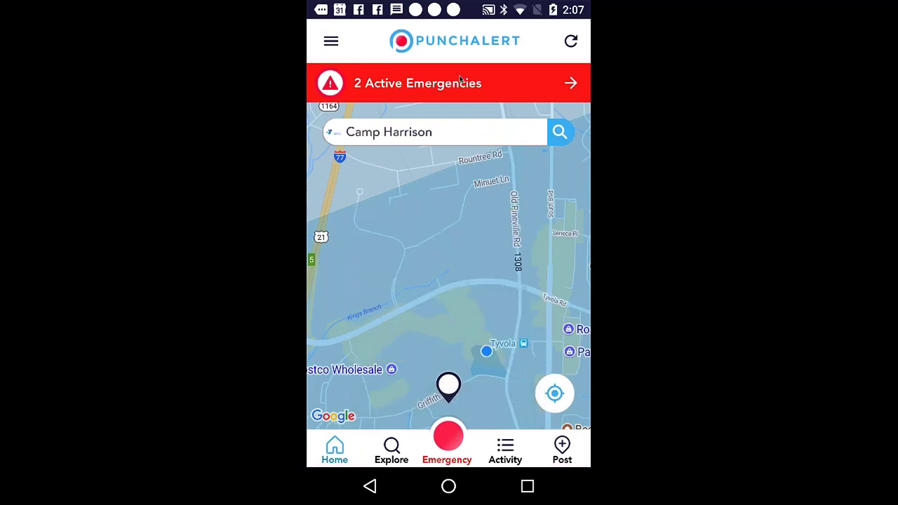
click(460, 79)
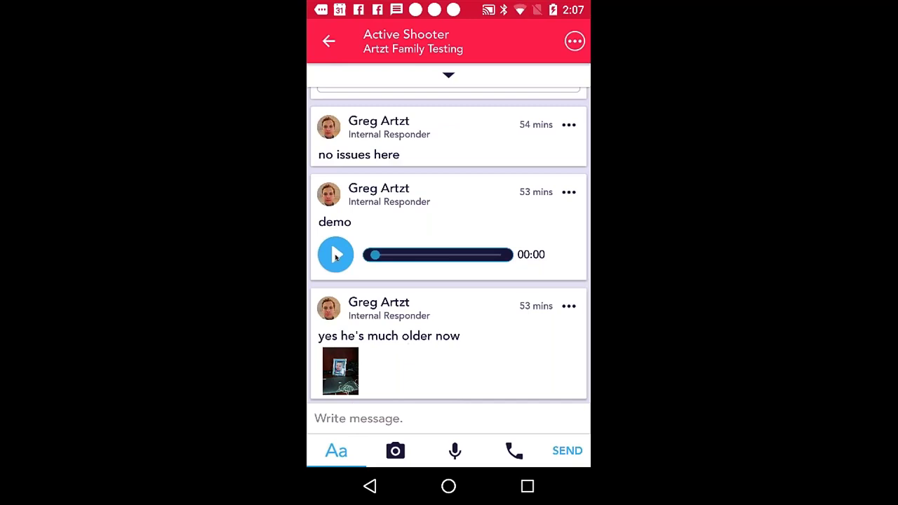
Step: Scroll through the Active Shooter chat and bring up the take-or-choose photo options
scroll(355, 261, up, 10)
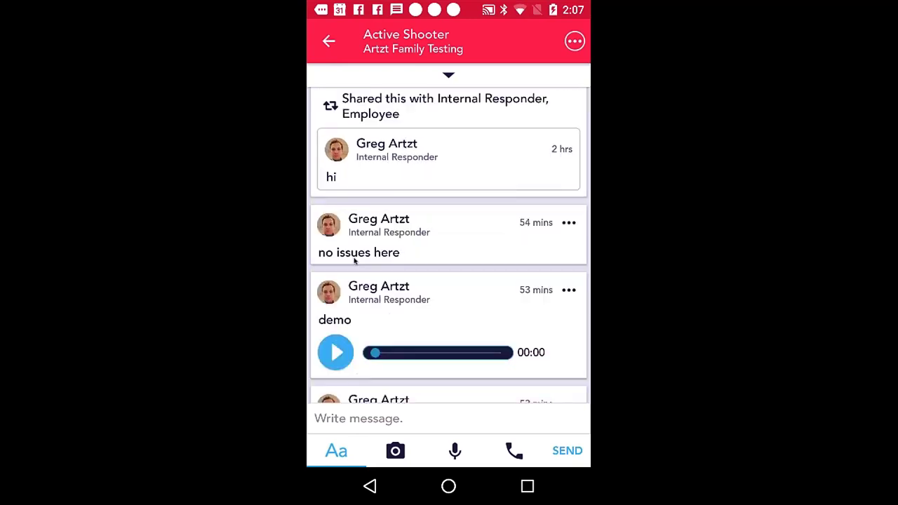
scroll(354, 261, up, 10)
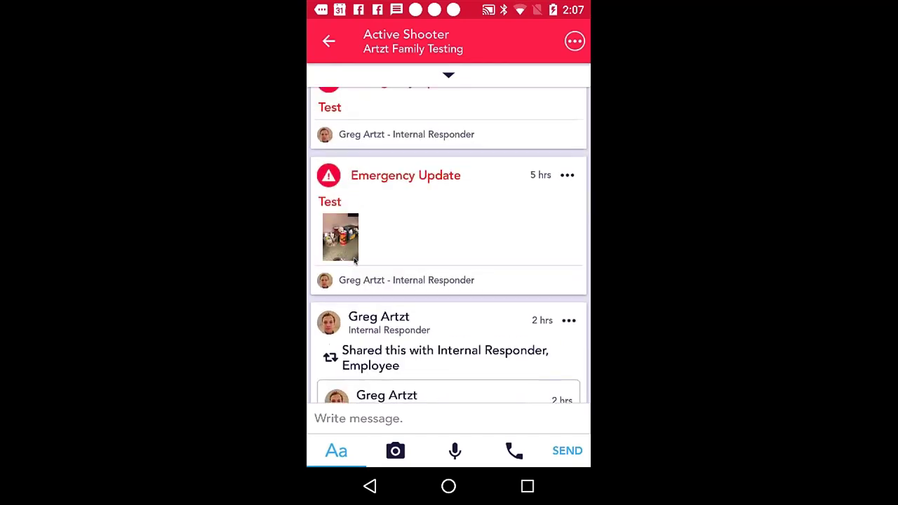
scroll(354, 261, down, 10)
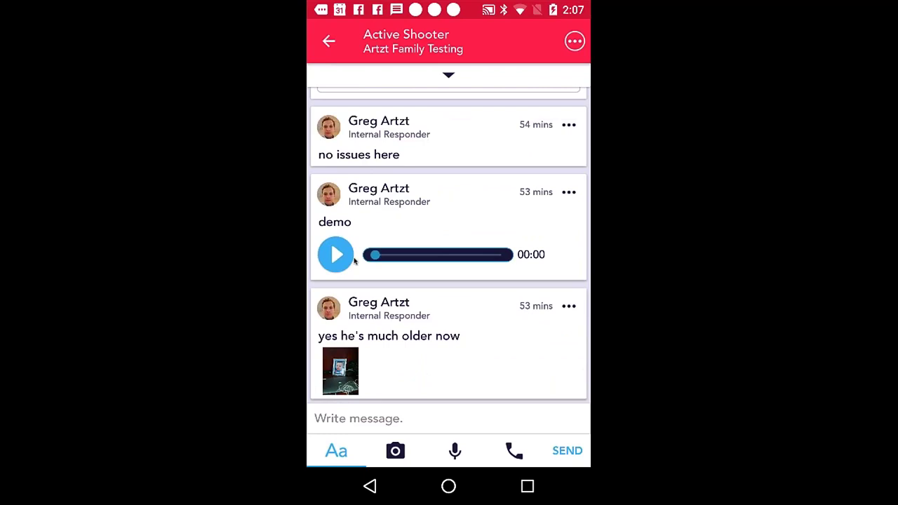
click(395, 450)
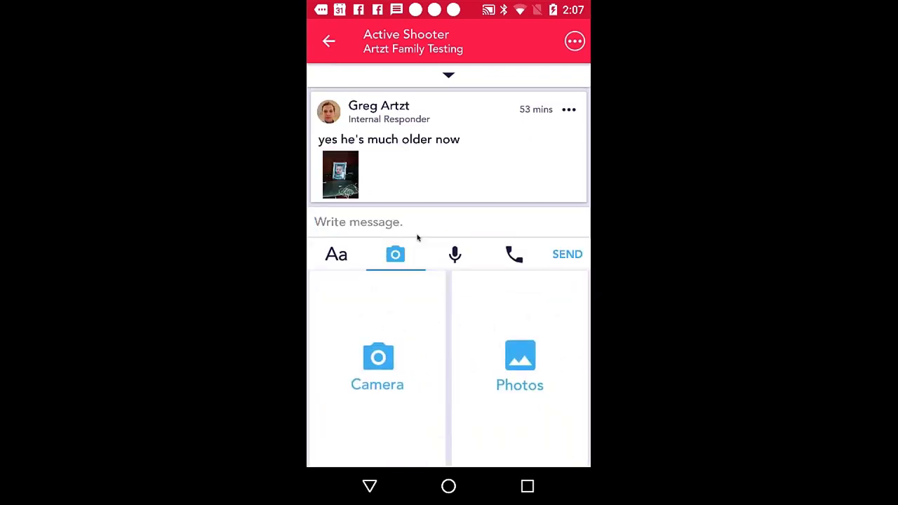
Step: Send a voice recording with the note 'ghvb' to the Active Shooter chat
click(454, 254)
click(448, 417)
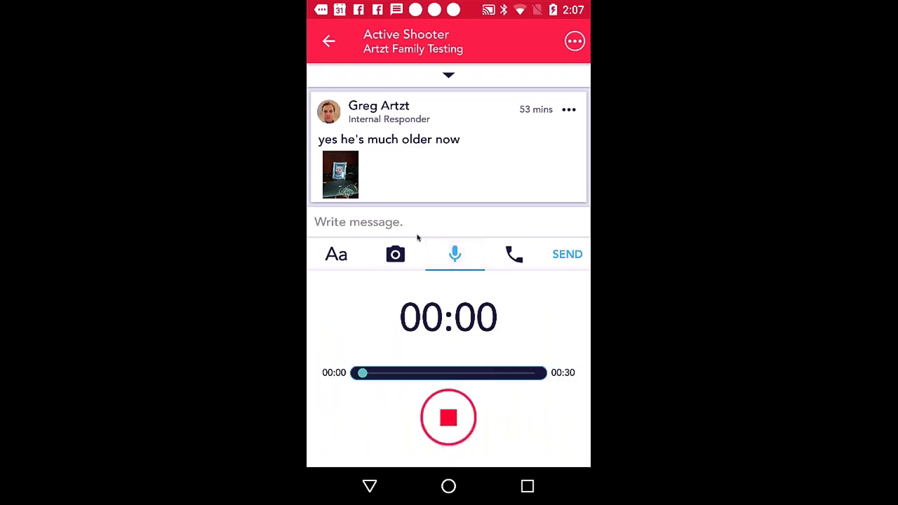
click(448, 418)
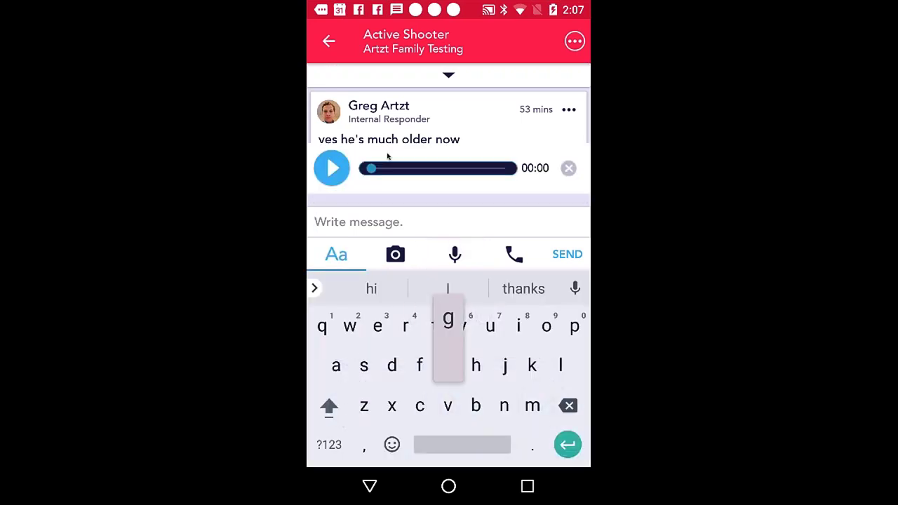
text(ghvb)
key(Return)
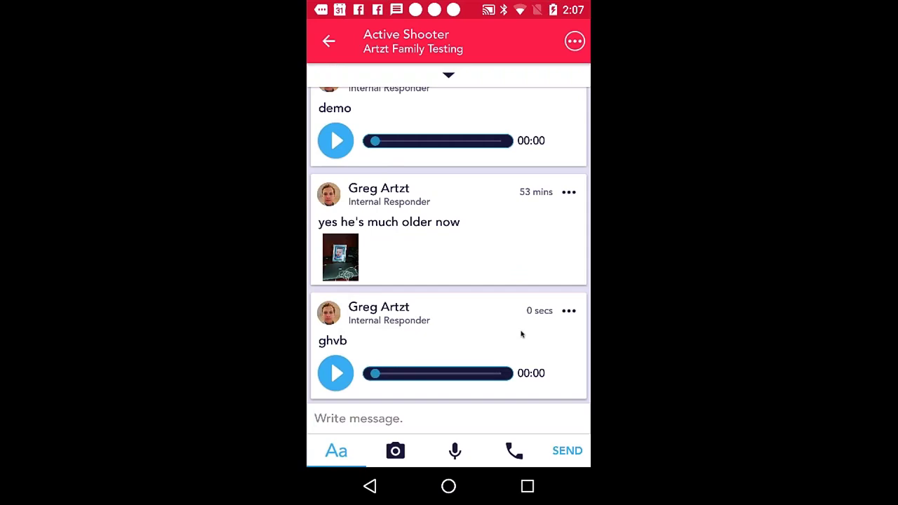
click(395, 451)
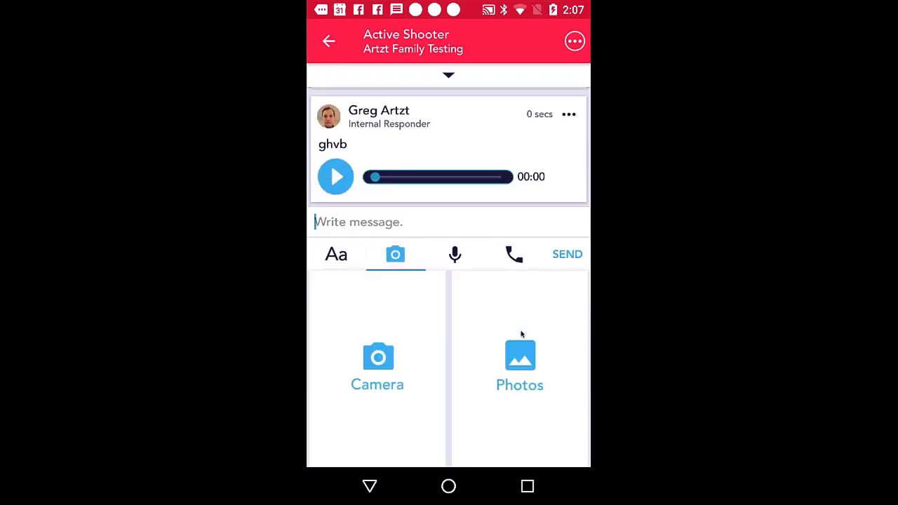
Step: Take a new camera photo and send it to the Active Shooter chat captioned 'my kids'
click(521, 334)
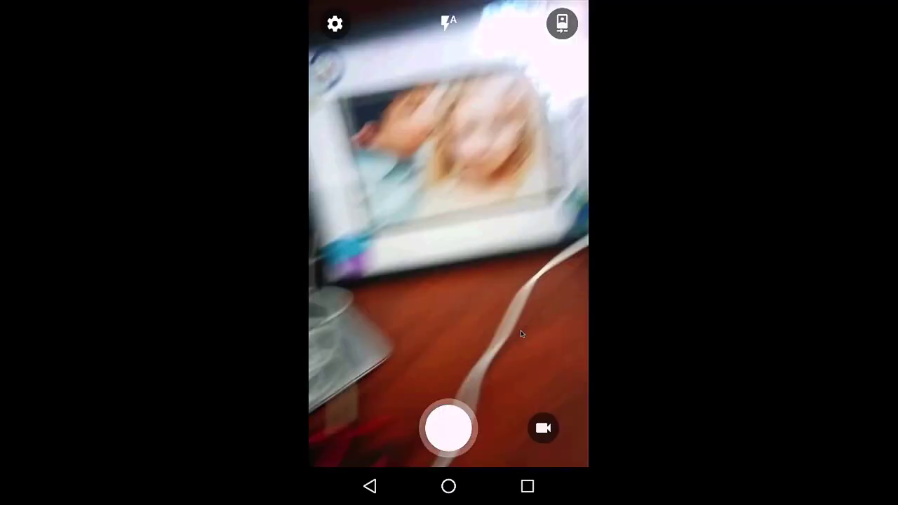
key(Return)
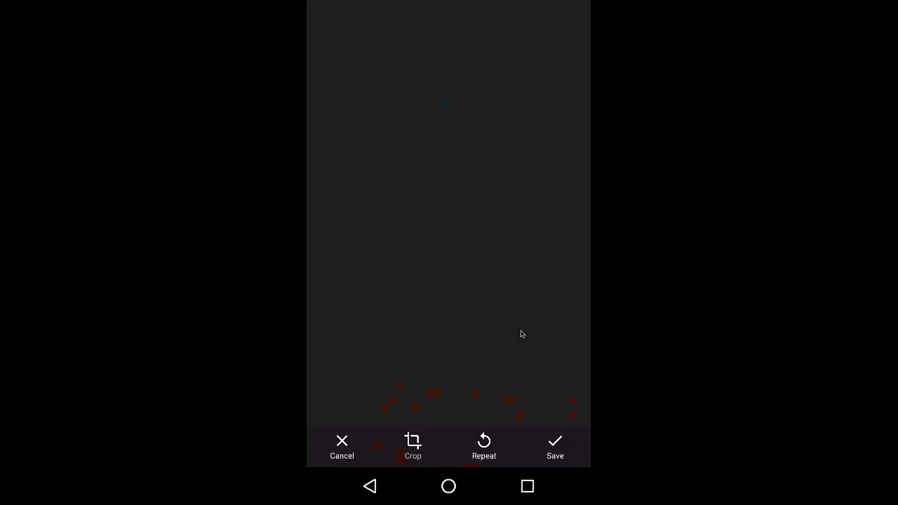
key(Return)
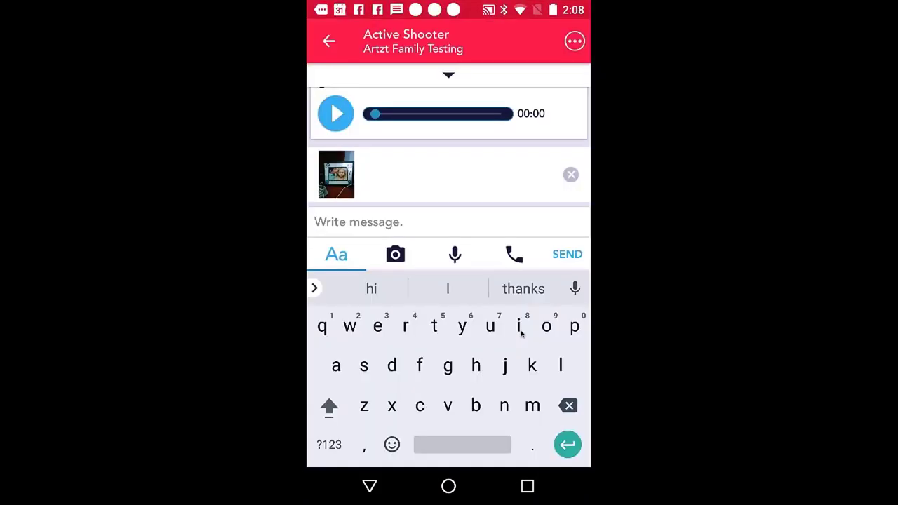
text(my kids)
key(Return)
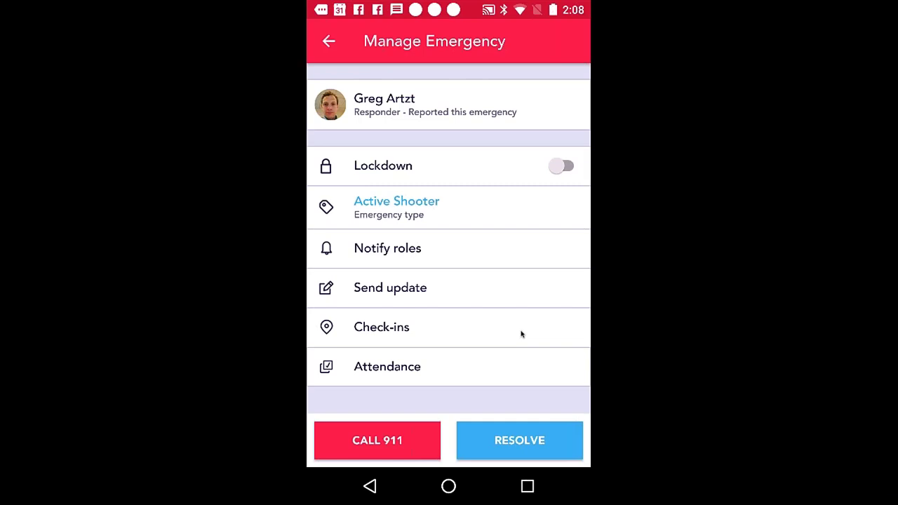
Step: View the 'my kids' post details, then back out to the Activity emergencies list
key(Escape)
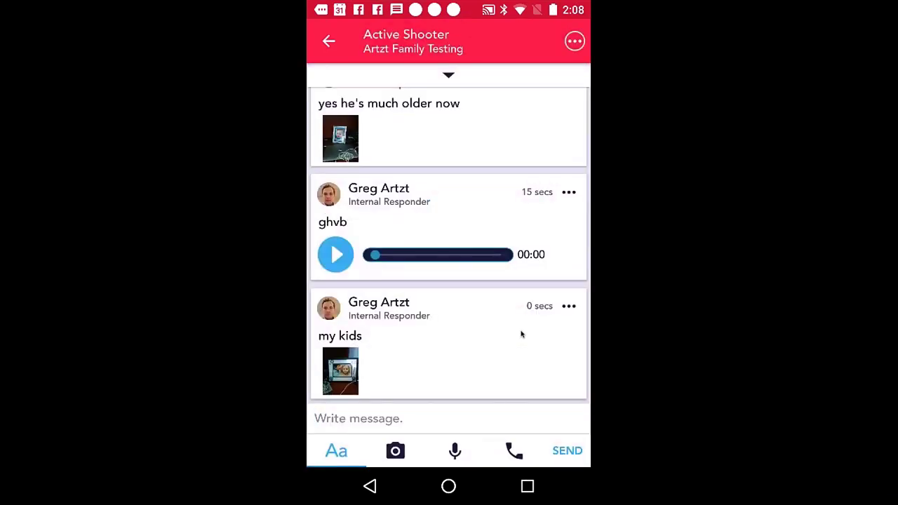
click(521, 334)
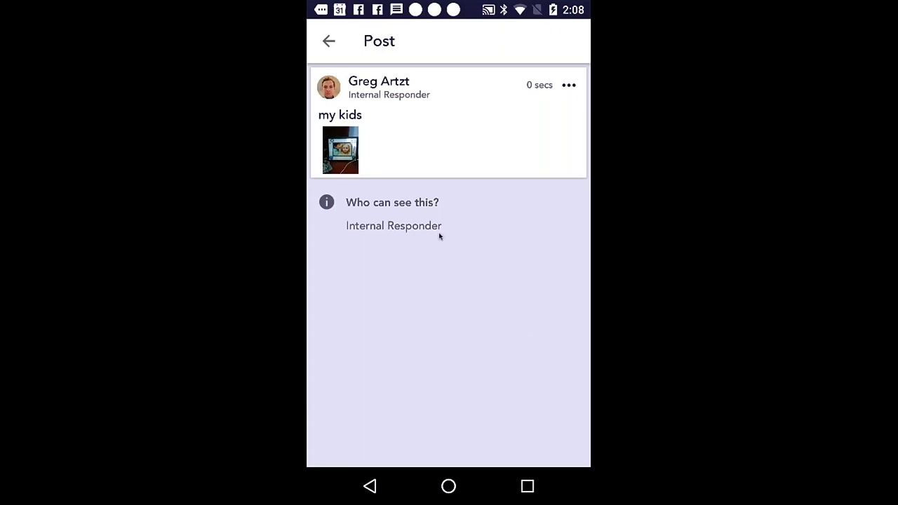
key(Escape)
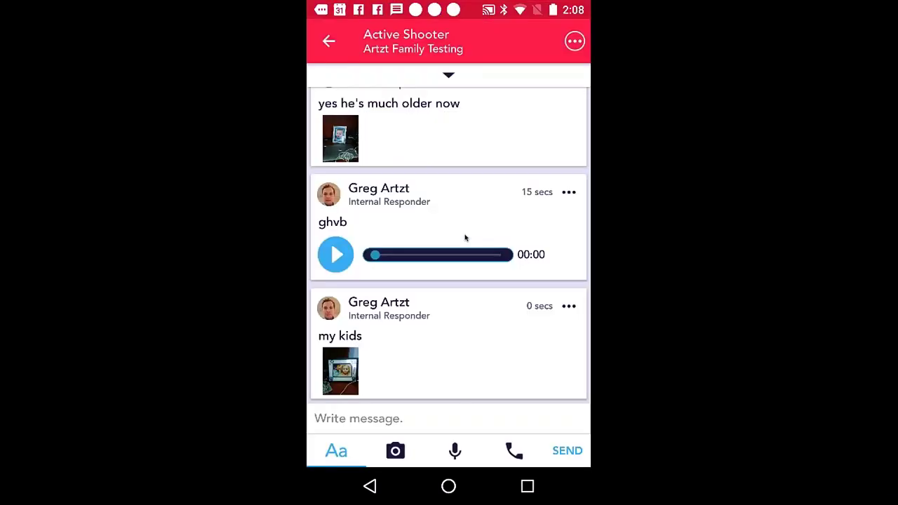
key(Escape)
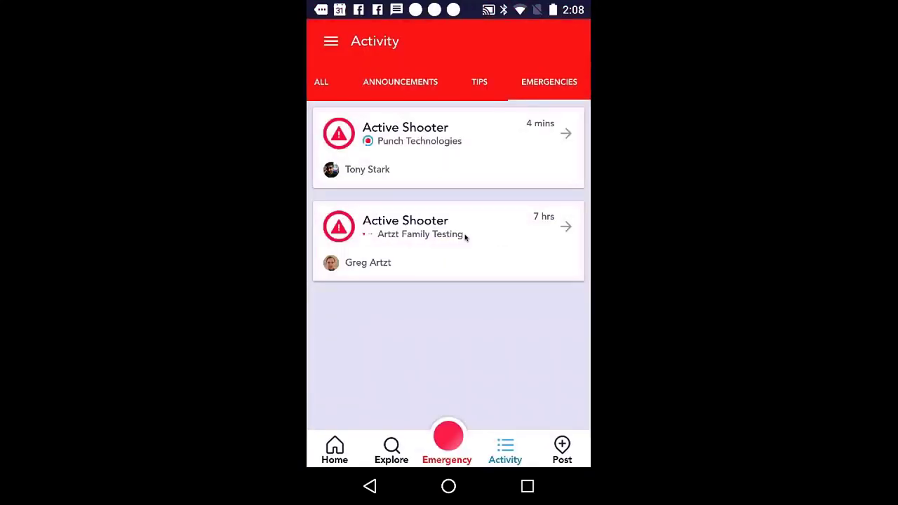
Step: Go from Home to Explore and scroll through the Charlotte-area organization cards and back
key(Escape)
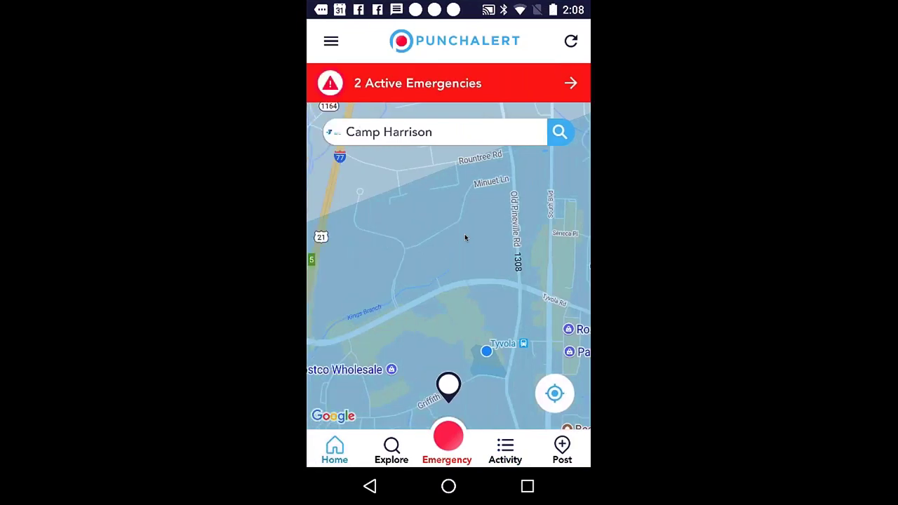
click(391, 453)
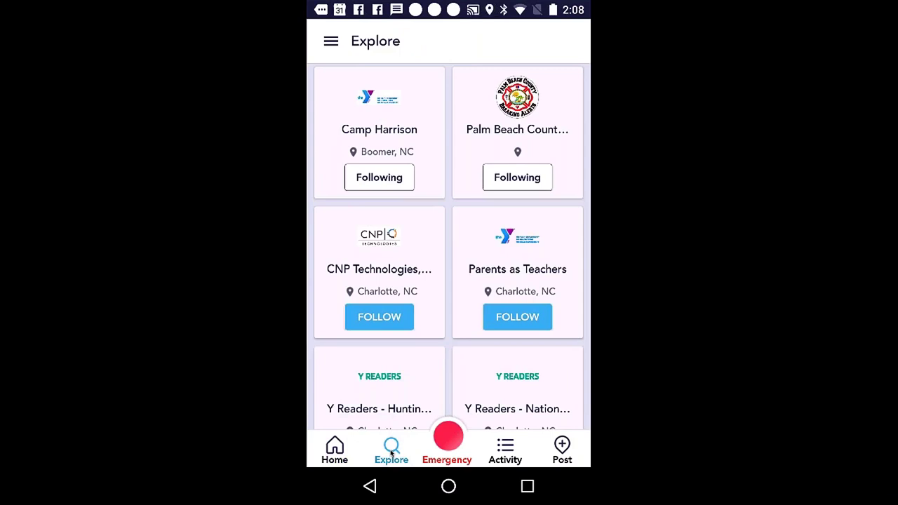
scroll(449, 246, down, 3)
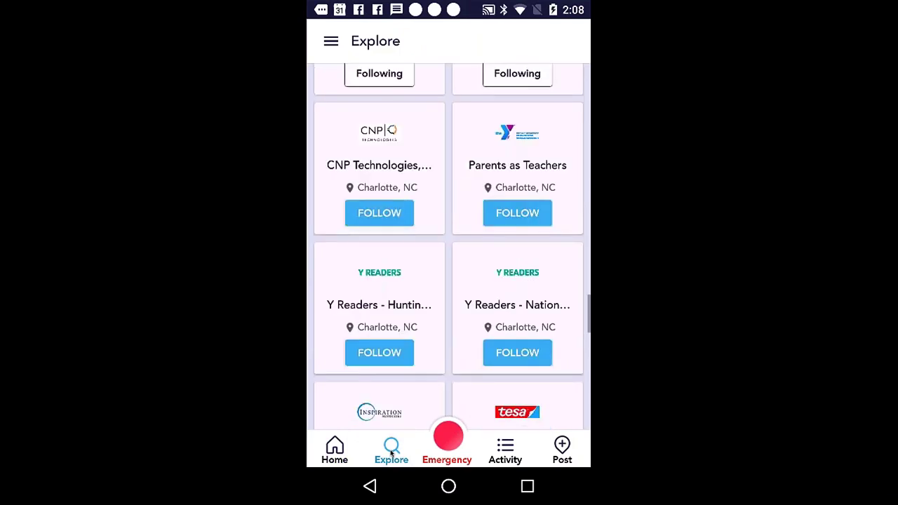
scroll(449, 246, up, 3)
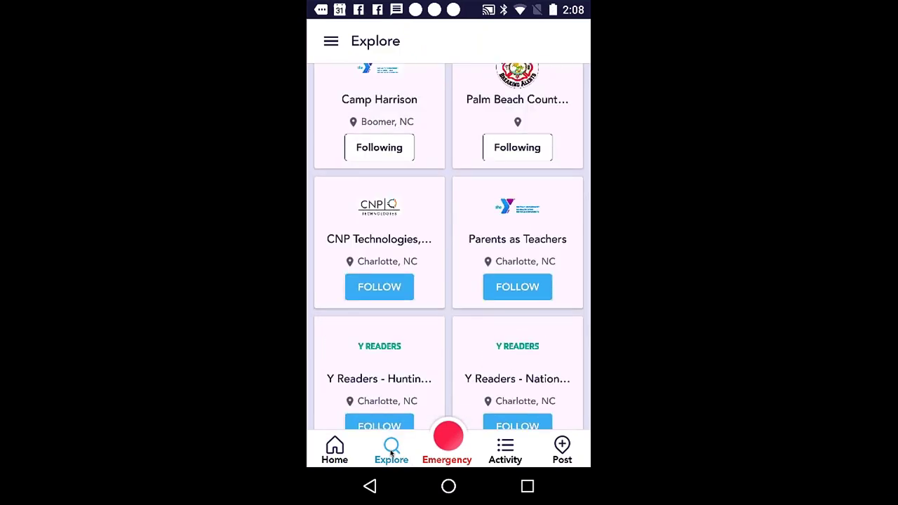
click(390, 452)
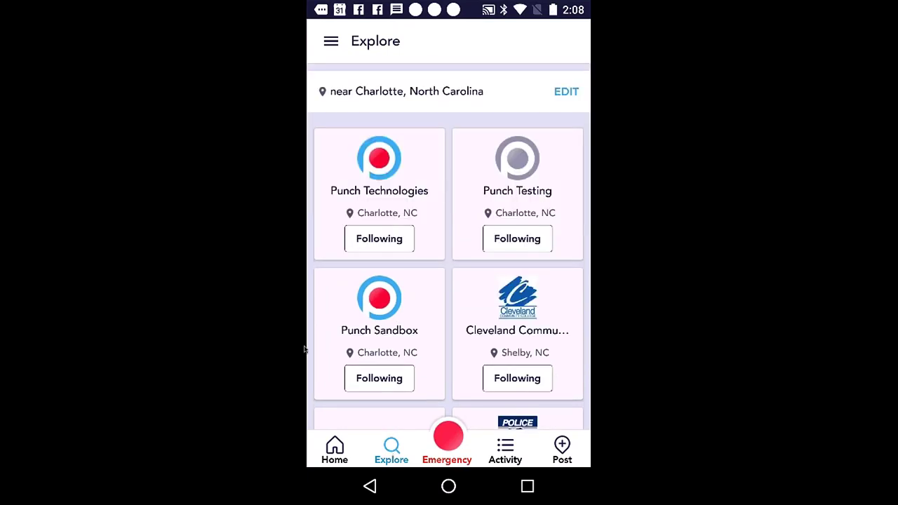
Step: Review the Emergency Plan checklists on the Punch Technologies profile
click(435, 348)
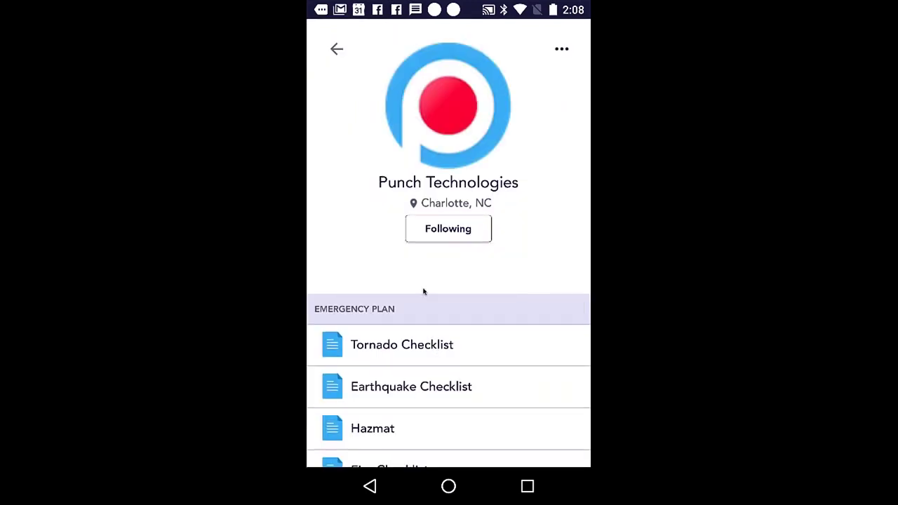
scroll(423, 291, down, 10)
scroll(423, 292, up, 6)
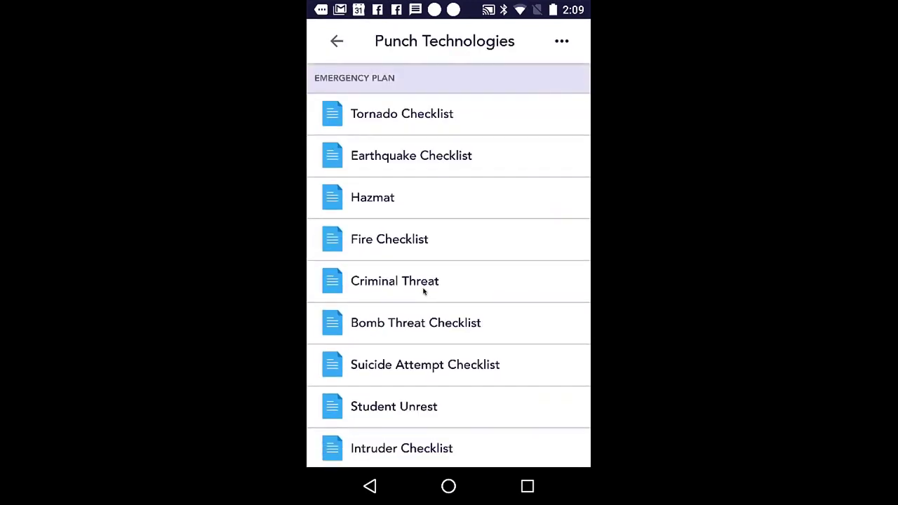
scroll(423, 291, up, 3)
Step: Return to the Explore directory and scroll through its organization listings
right_click(423, 291)
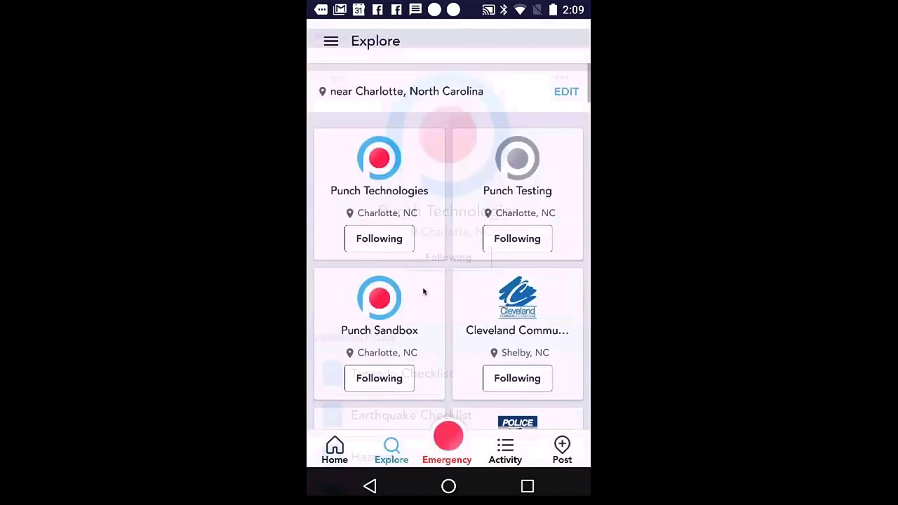
scroll(423, 291, down, 5)
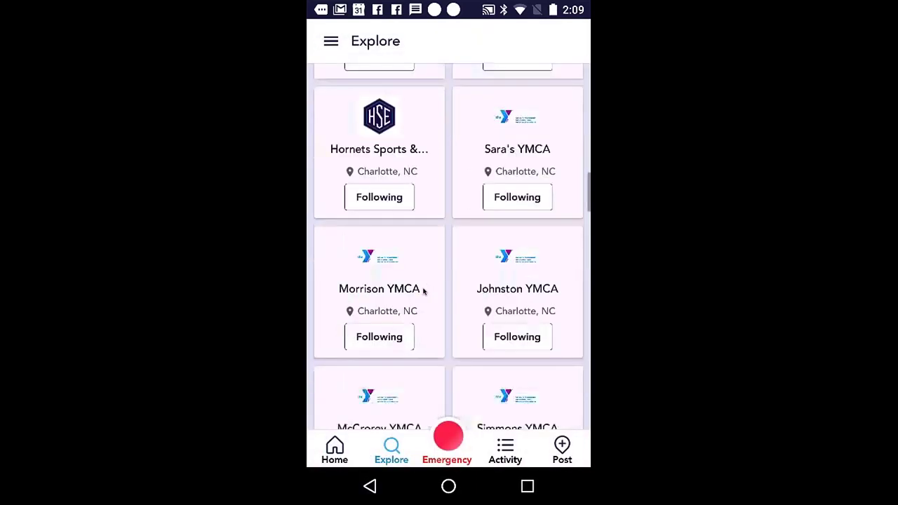
scroll(423, 291, down, 10)
scroll(423, 291, up, 4)
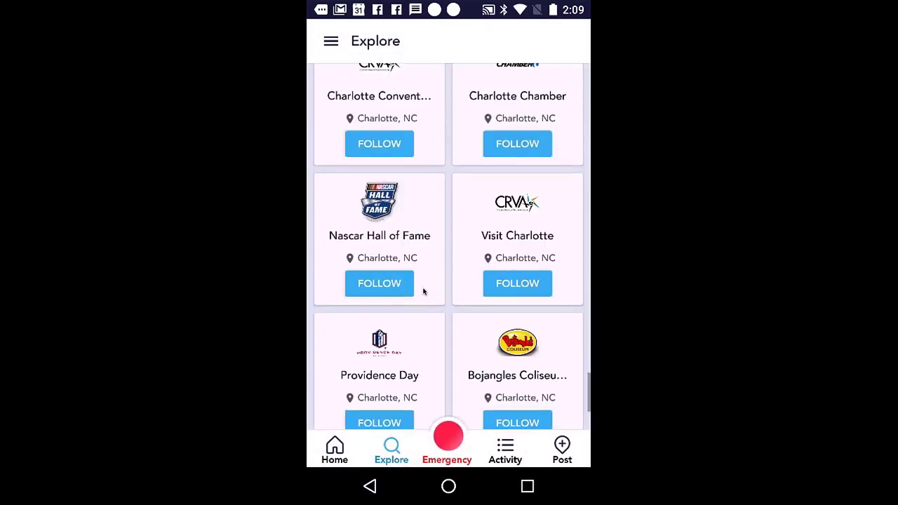
scroll(423, 291, up, 3)
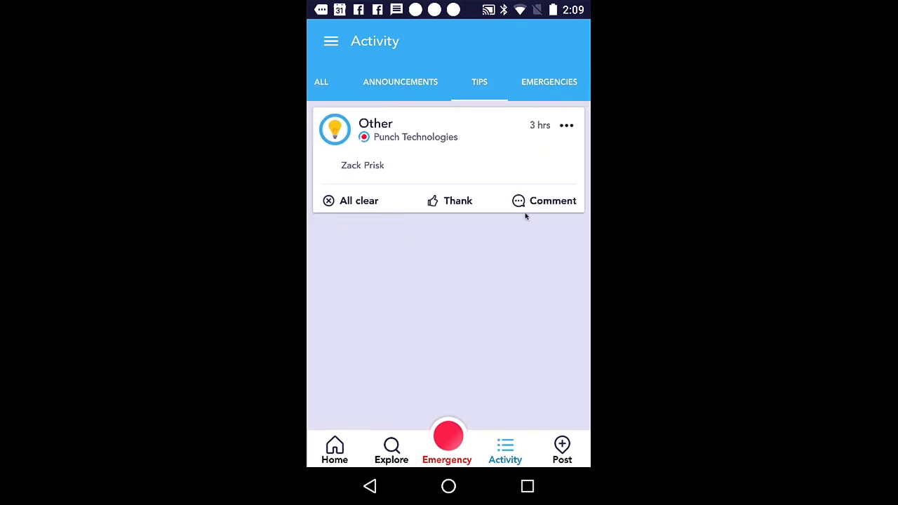
Step: Preview the options for posting an announcement or tip, then dismiss them
click(562, 449)
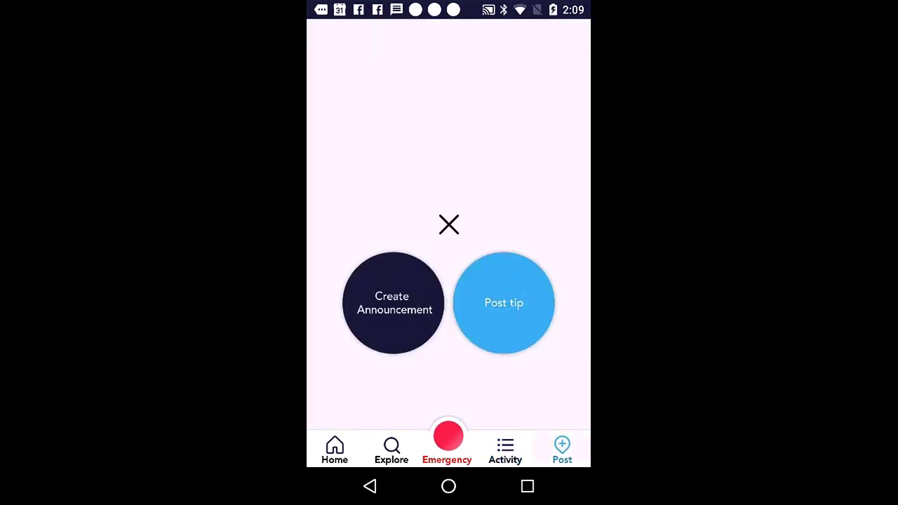
click(580, 421)
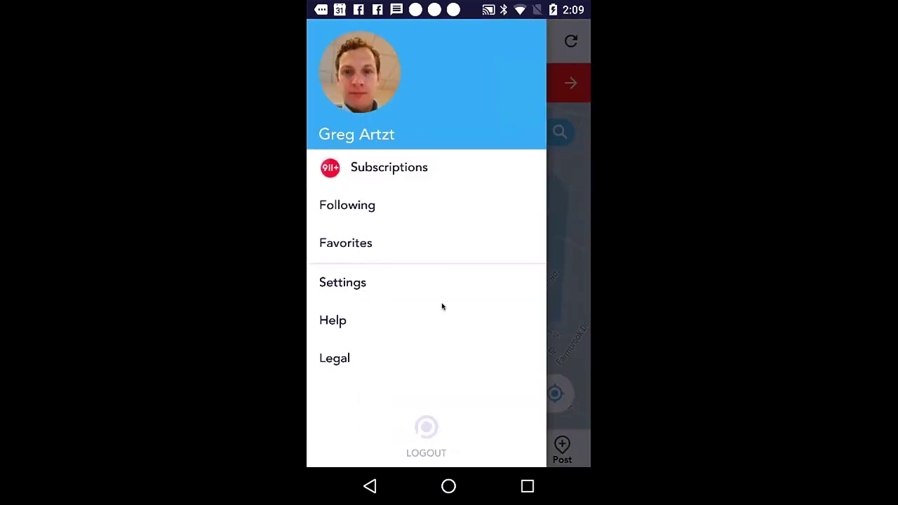
Step: Open the 911+ subscription from the Subscriptions list
click(394, 176)
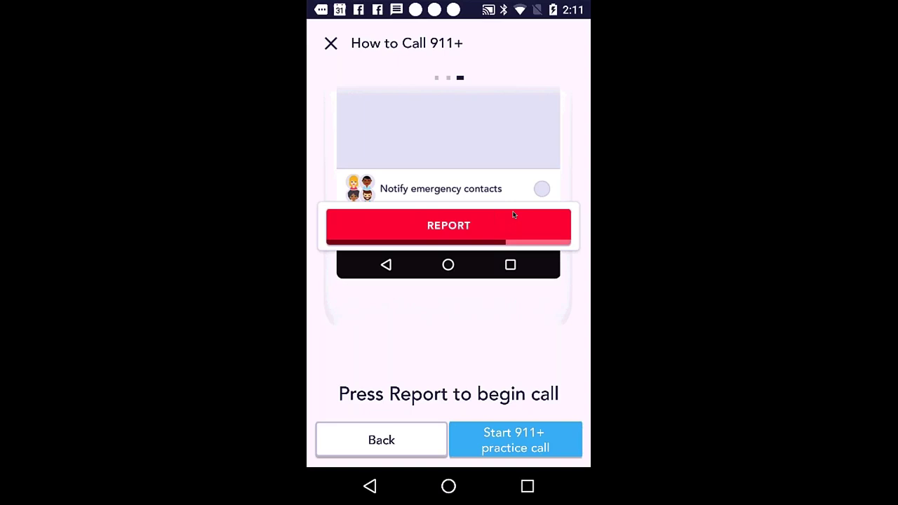
Step: Start a 911+ practice call, then switch to the Punch Alert web console in Chrome
click(469, 229)
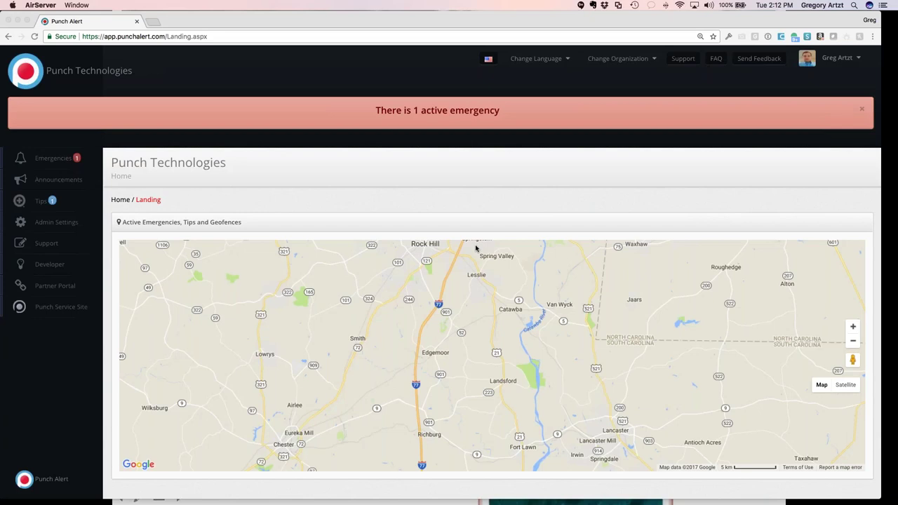
key(super+Tab)
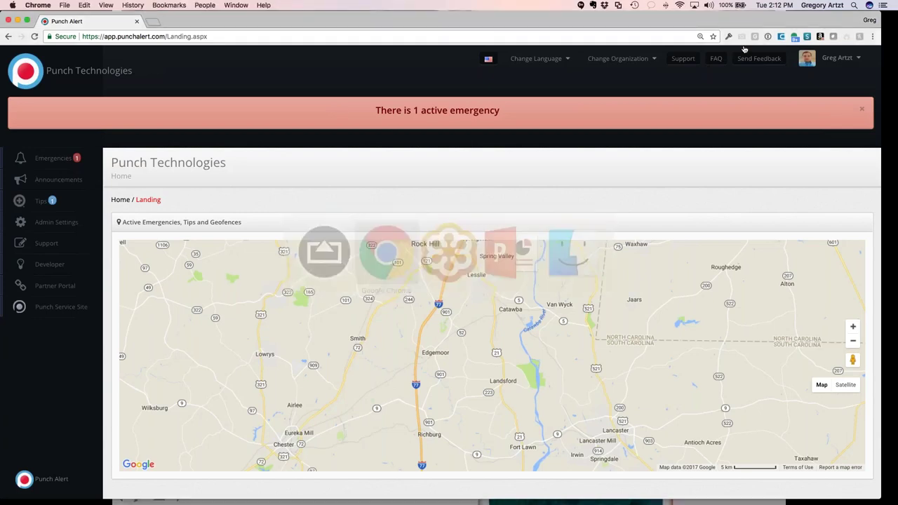